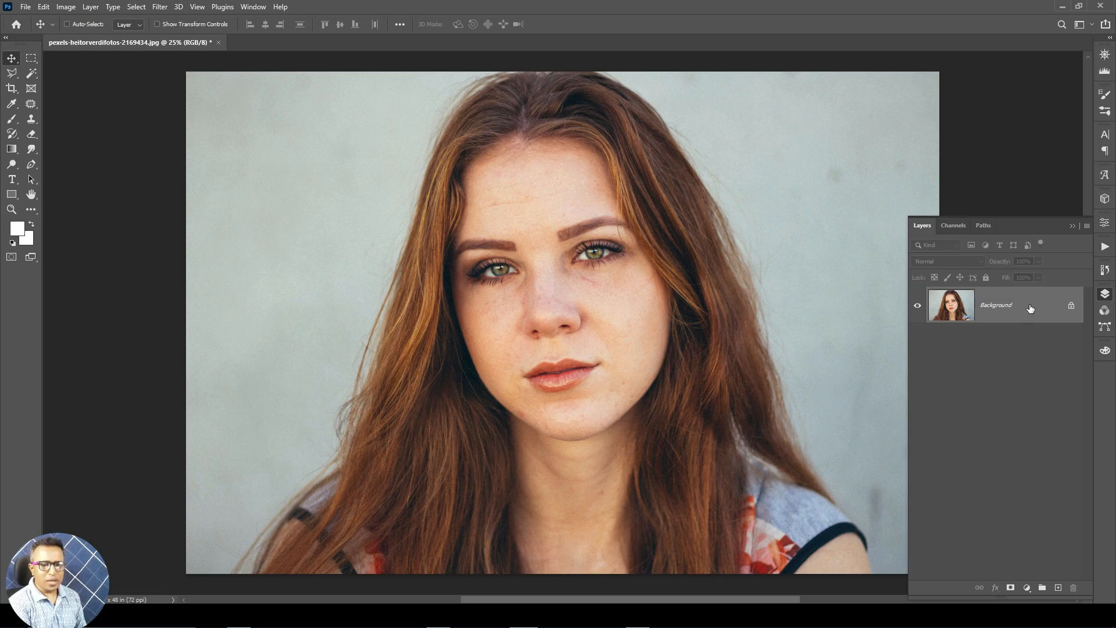
# Duplicate the Background layer and convert the copy to a smart object
pyautogui.moveTo(1030, 309); pyautogui.dragTo(1057, 589)
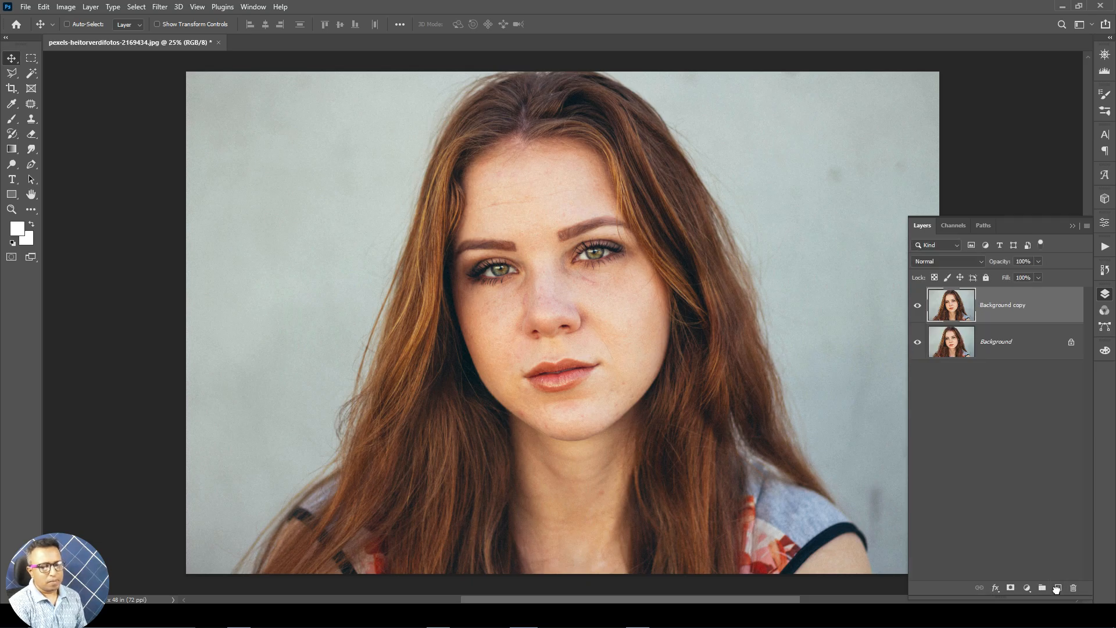
pyautogui.rightClick(1033, 303)
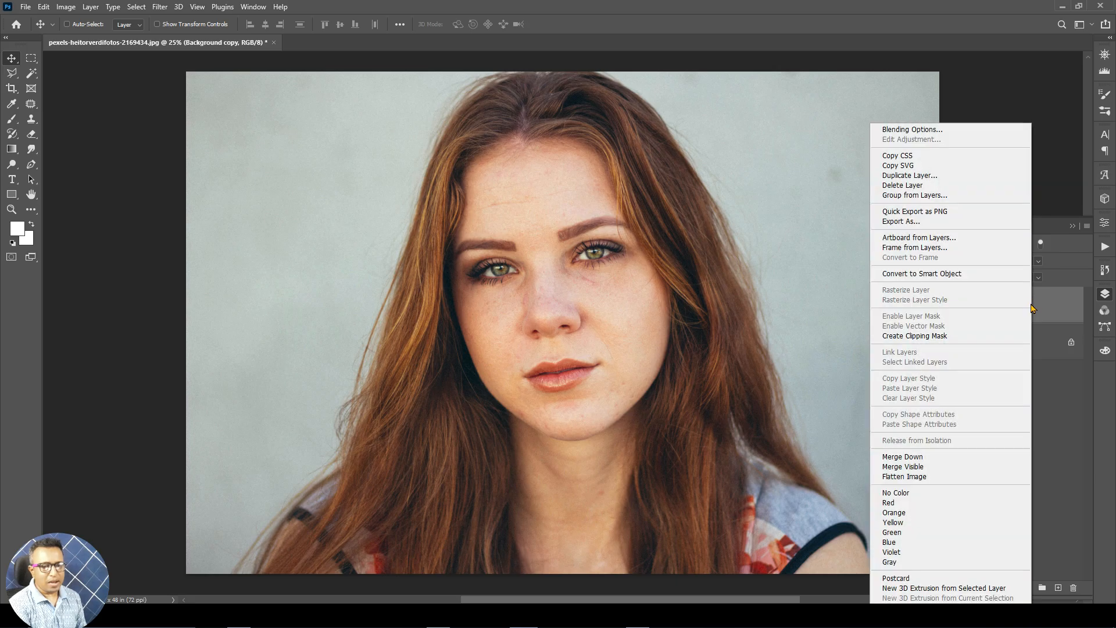
pyautogui.click(915, 274)
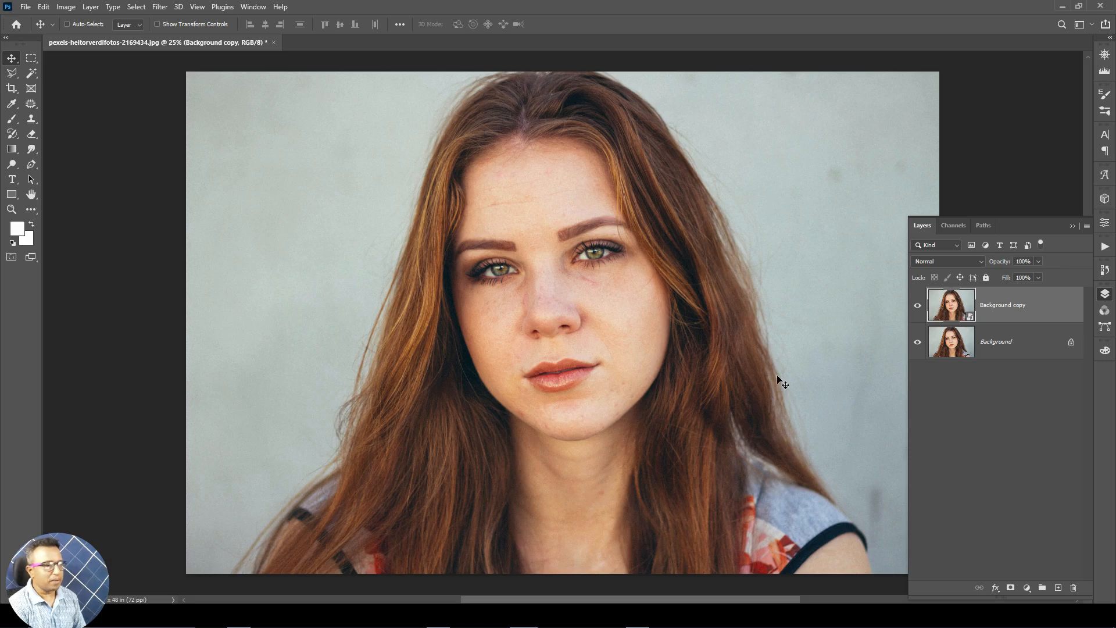
# Open the Liquify filter on the portrait copy and try pushing both jaw edges inward with the Forward Warp tool
pyautogui.click(160, 7)
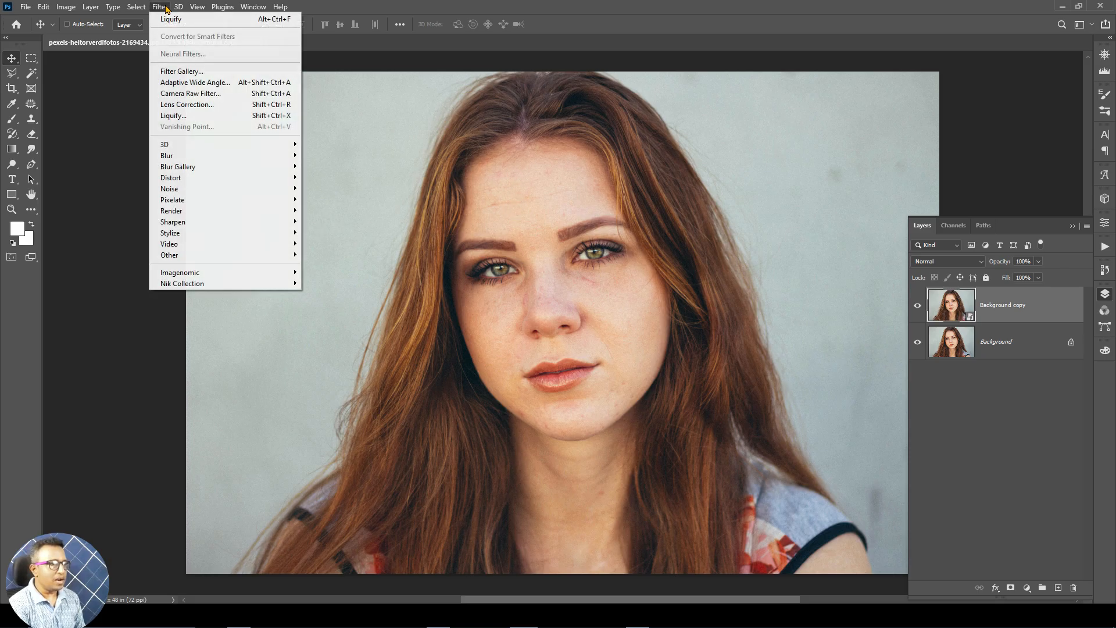
pyautogui.click(186, 117)
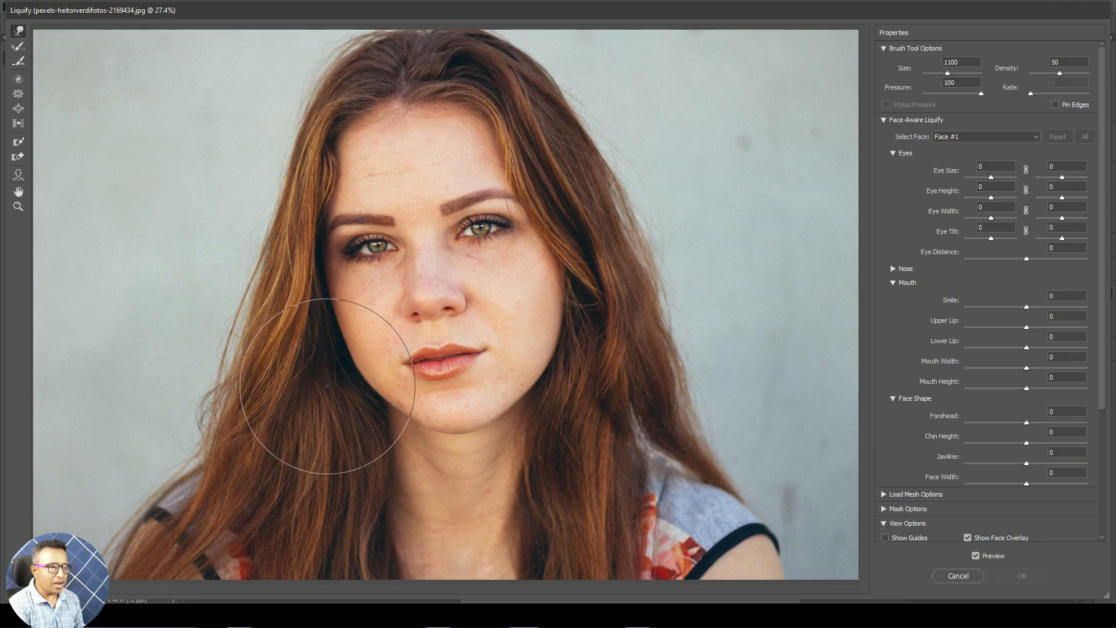
pyautogui.moveTo(328, 386); pyautogui.dragTo(335, 384)
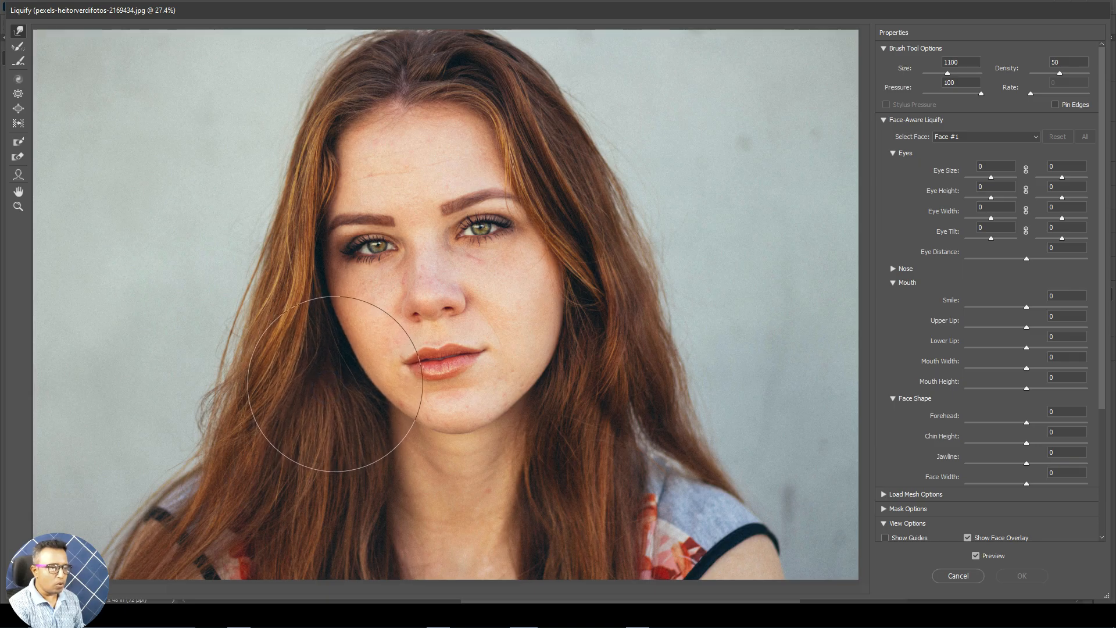
pyautogui.moveTo(581, 366); pyautogui.dragTo(575, 364)
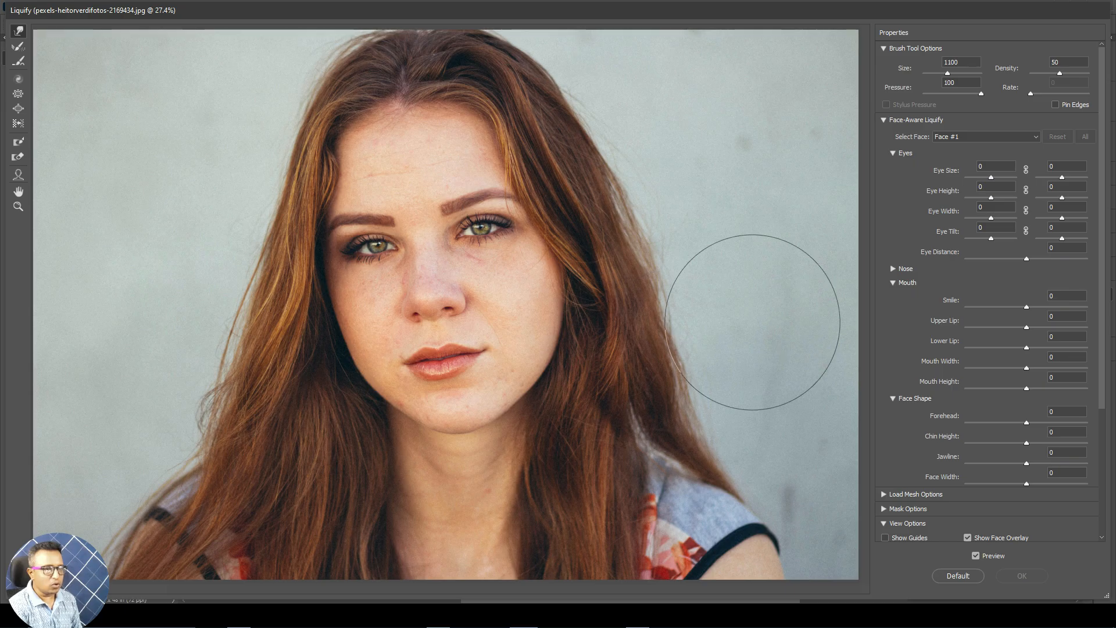
# Set the Forward Warp brush pressure to 41 and try warping the jaw edge beside the mouth
pyautogui.click(947, 94)
pyautogui.press('alt')
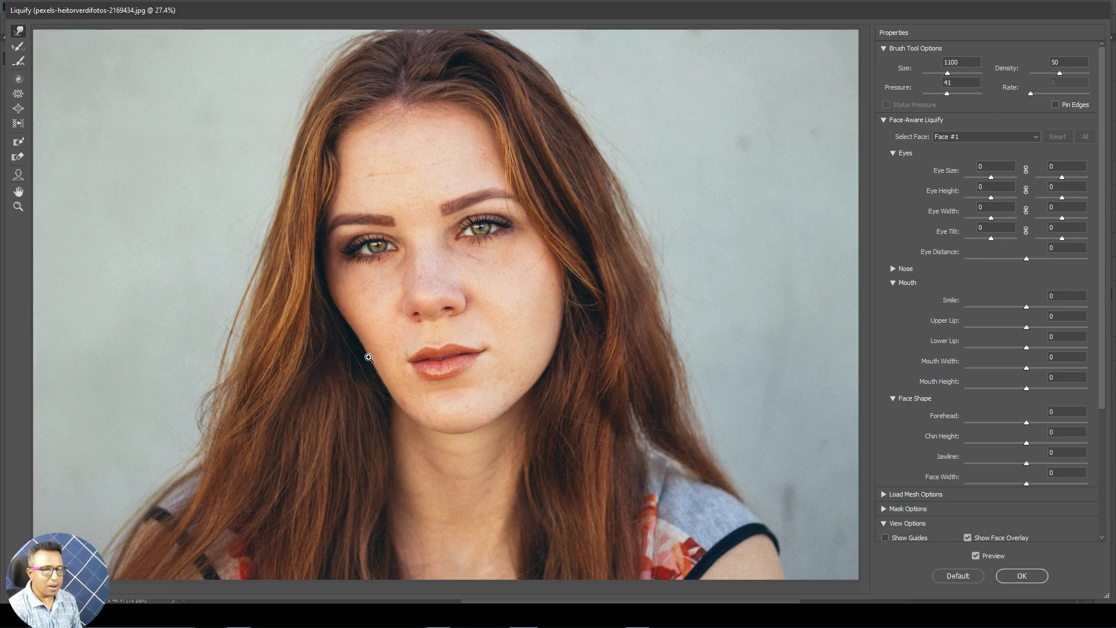
pyautogui.moveTo(348, 390)
pyautogui.mouseDown()
pyautogui.moveTo(299, 399)
pyautogui.moveTo(318, 403)
pyautogui.mouseUp()
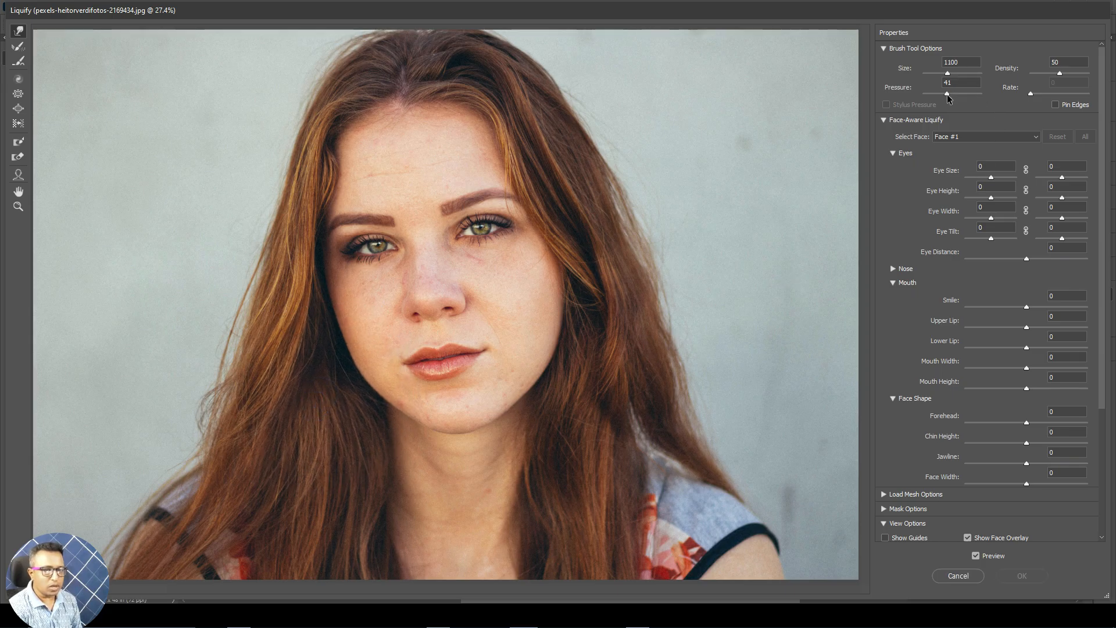
# Try warping the same jaw edge with the brush pressure at 13 and again at 100
pyautogui.moveTo(931, 98); pyautogui.dragTo(930, 97)
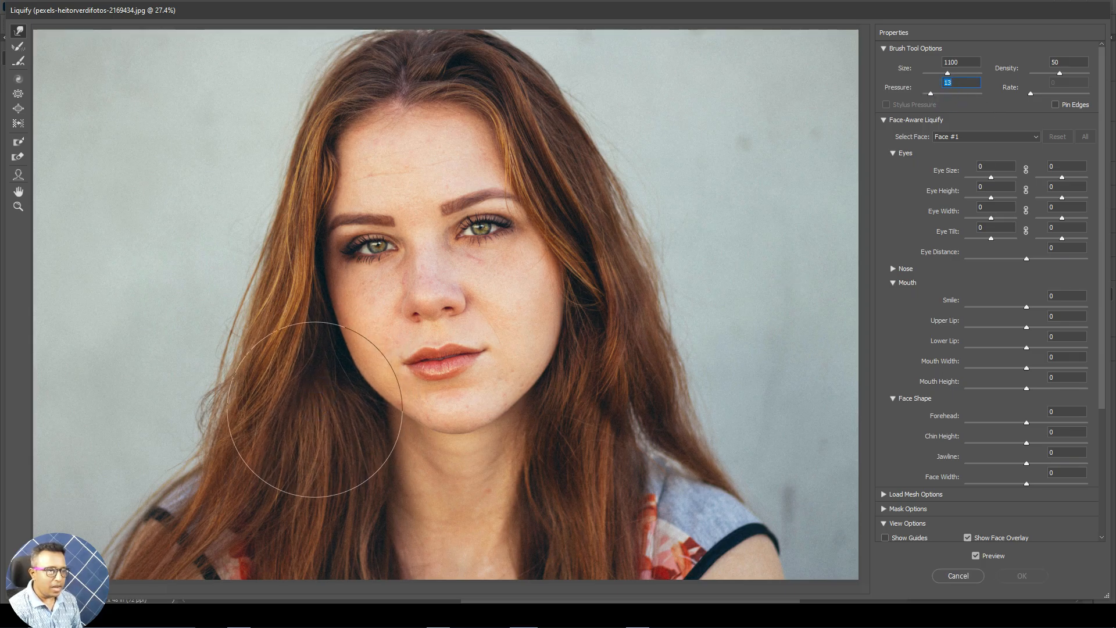
pyautogui.moveTo(312, 386)
pyautogui.mouseDown()
pyautogui.moveTo(313, 404)
pyautogui.moveTo(347, 378)
pyautogui.moveTo(314, 404)
pyautogui.mouseUp()
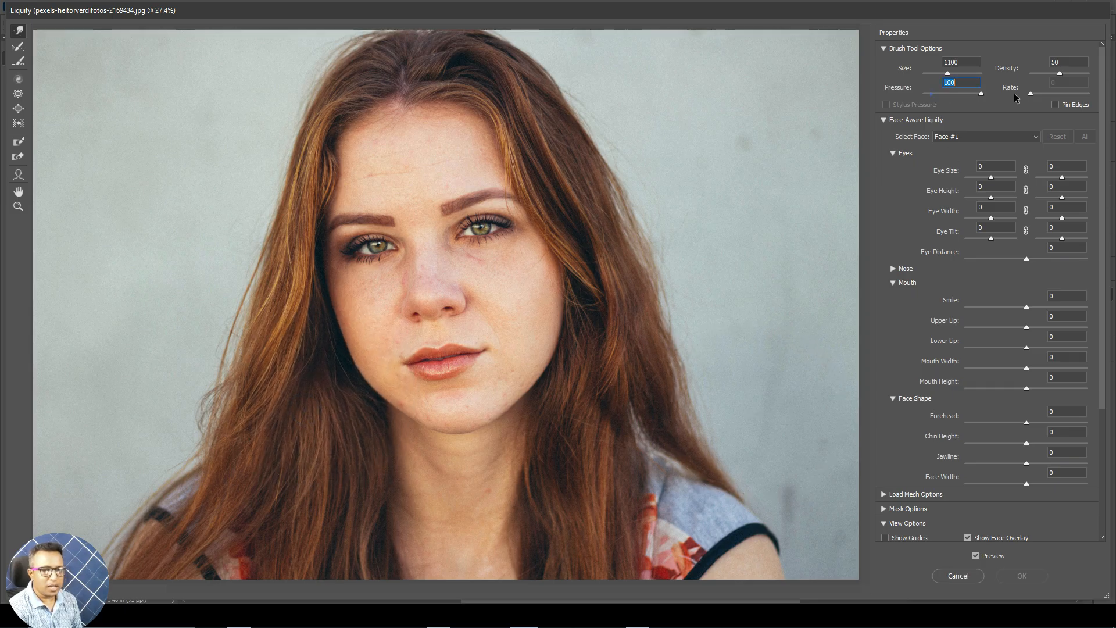
pyautogui.moveTo(349, 391)
pyautogui.mouseDown()
pyautogui.moveTo(332, 390)
pyautogui.moveTo(349, 374)
pyautogui.moveTo(316, 391)
pyautogui.moveTo(349, 386)
pyautogui.mouseUp()
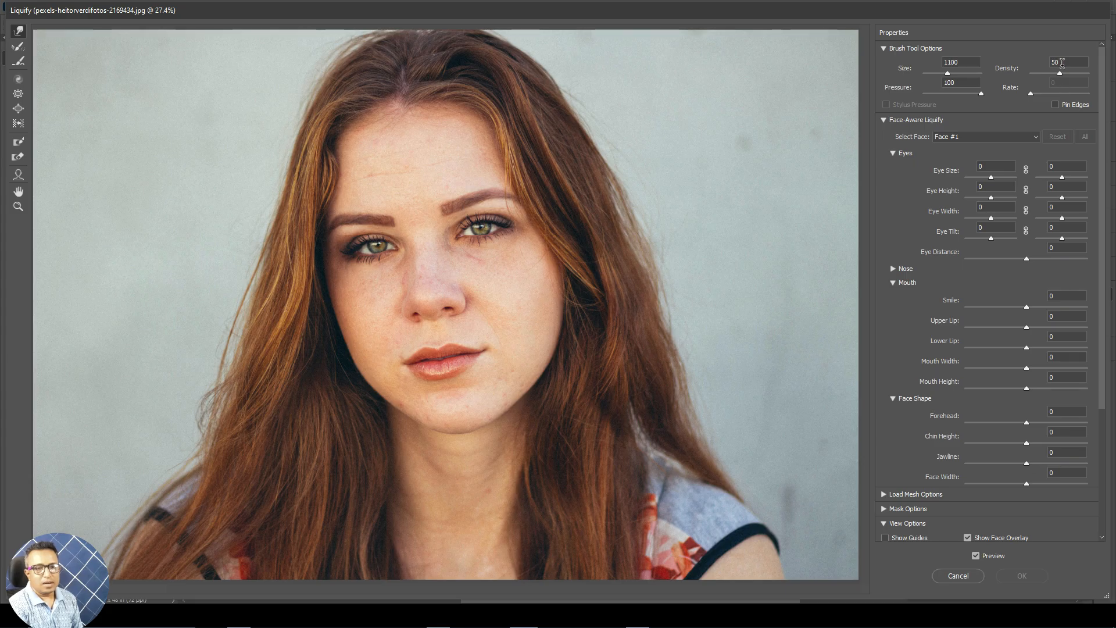
# Set the brush density to 100, try a warp stroke on the jaw edge, and undo it
pyautogui.moveTo(1064, 75); pyautogui.dragTo(1090, 75)
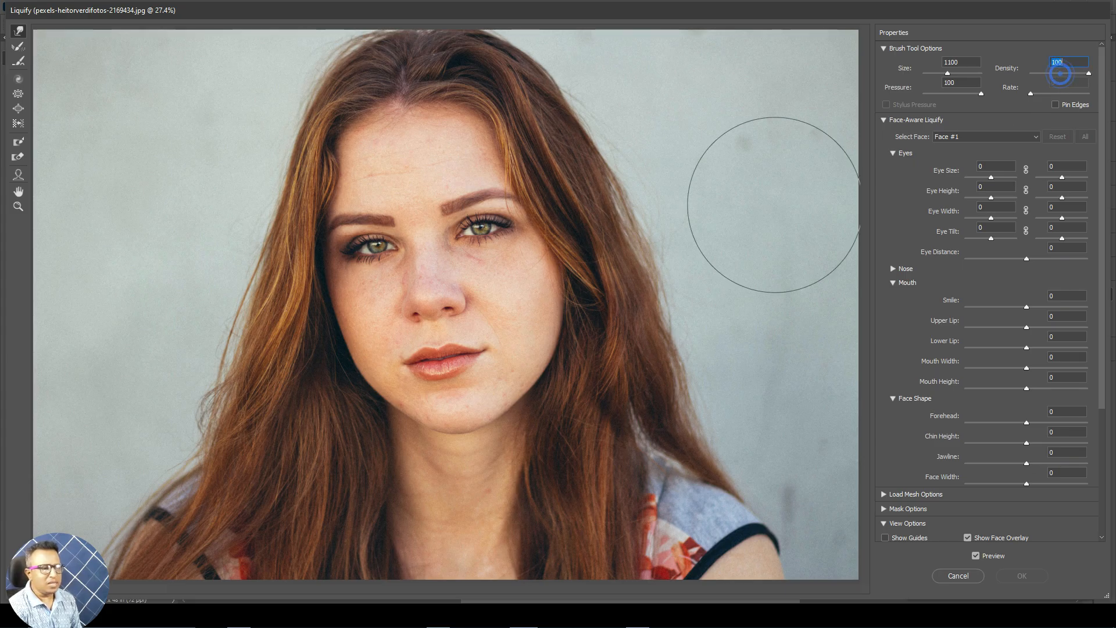
pyautogui.moveTo(349, 374)
pyautogui.mouseDown()
pyautogui.moveTo(366, 369)
pyautogui.moveTo(314, 382)
pyautogui.moveTo(340, 370)
pyautogui.mouseUp()
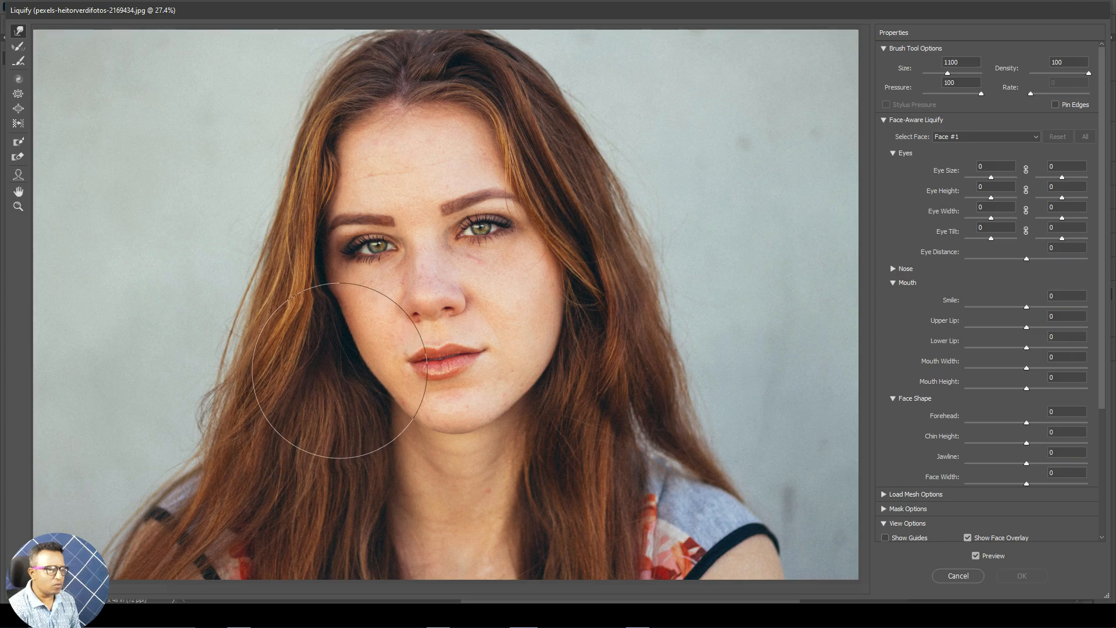
pyautogui.hotkey('ctrl', 'z')
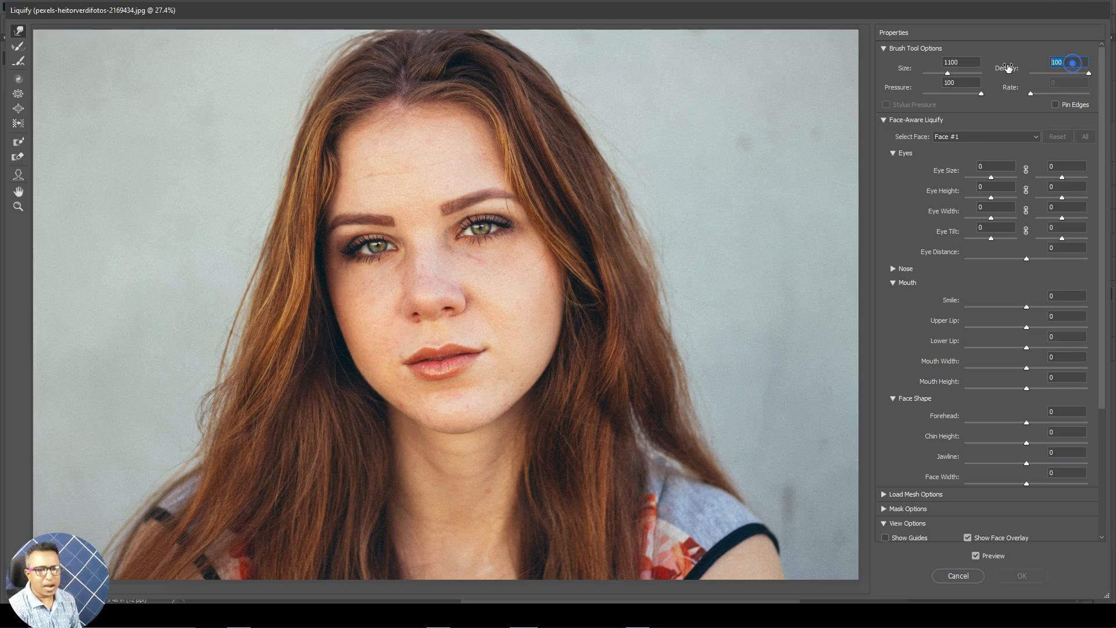
# Set the brush density to 50, push both jaw edges inward, and warp the outer hair on both sides of the head
pyautogui.write('50')
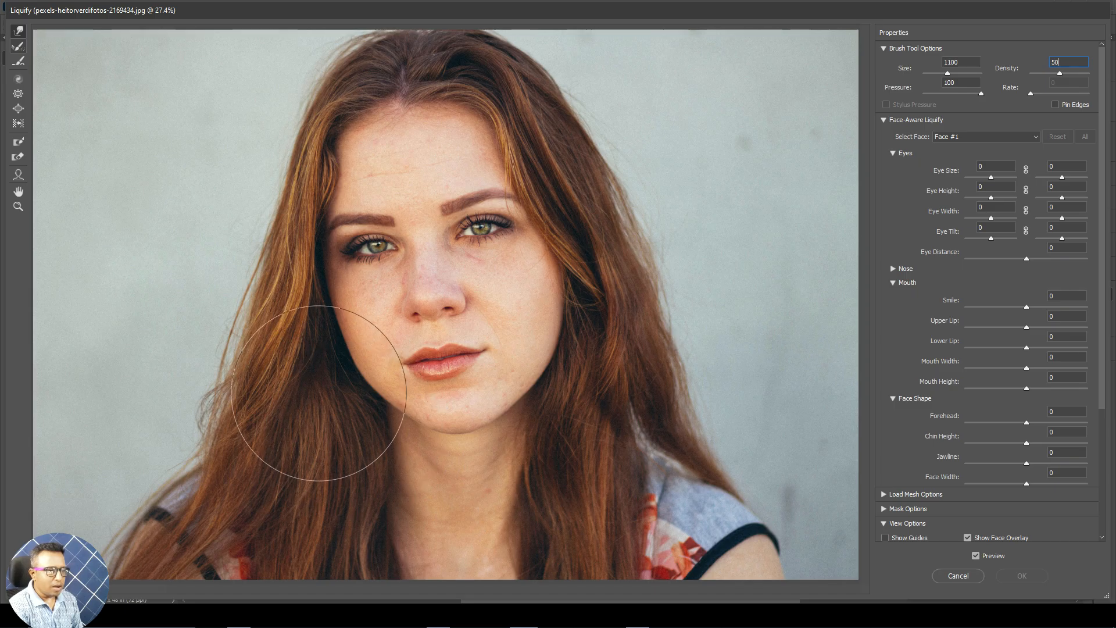
pyautogui.moveTo(323, 386); pyautogui.dragTo(319, 392)
pyautogui.moveTo(570, 361); pyautogui.dragTo(547, 360)
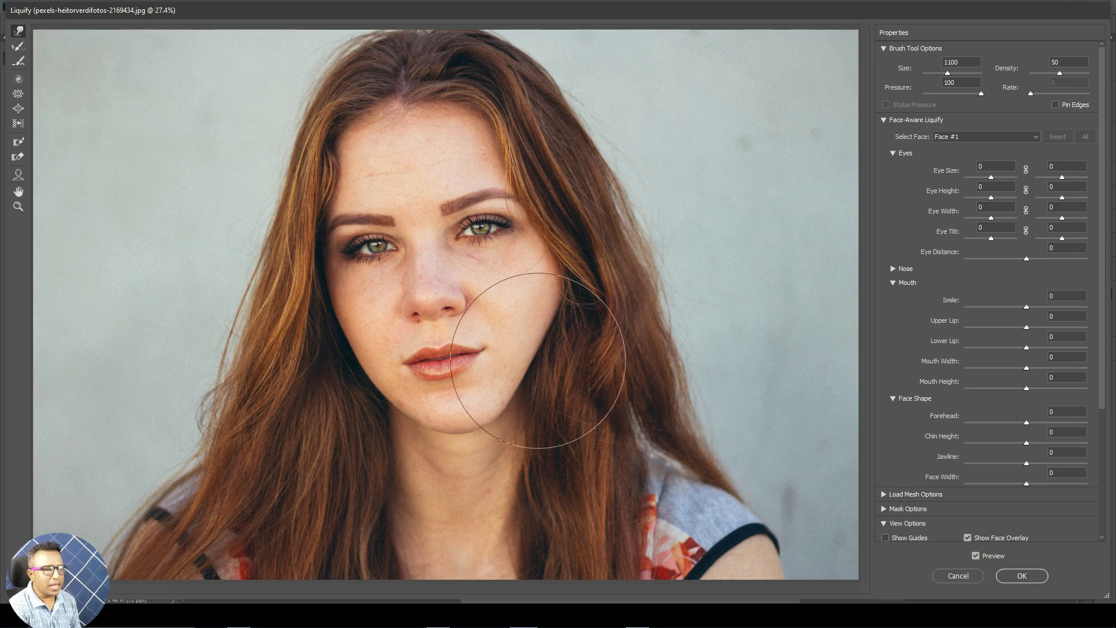
pyautogui.moveTo(565, 124); pyautogui.dragTo(573, 117)
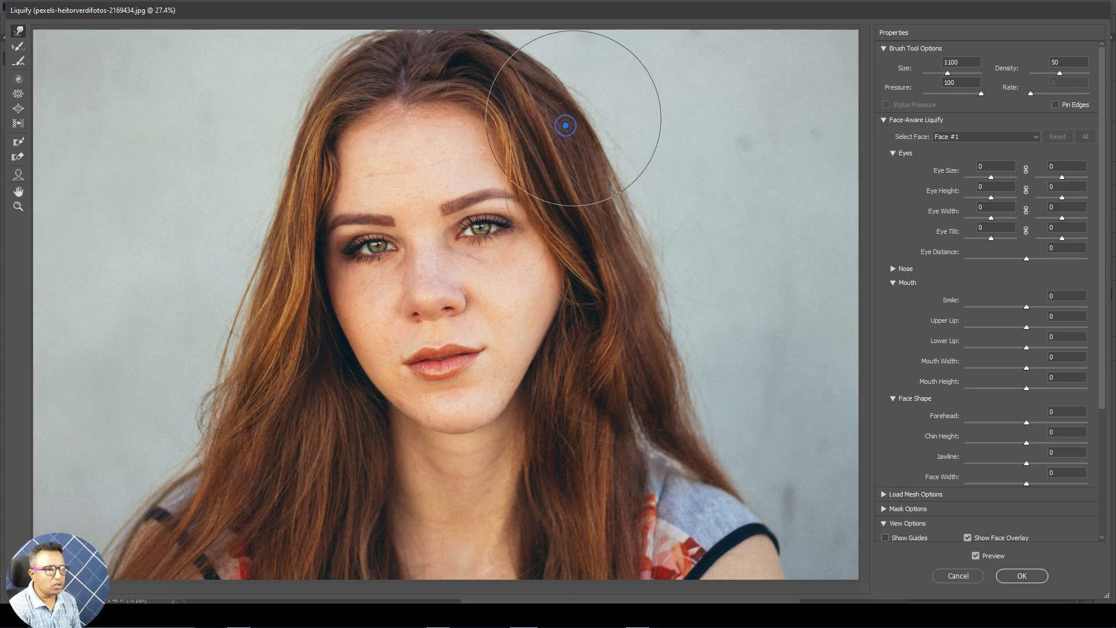
pyautogui.moveTo(307, 112)
pyautogui.mouseDown()
pyautogui.moveTo(270, 169)
pyautogui.moveTo(269, 200)
pyautogui.mouseUp()
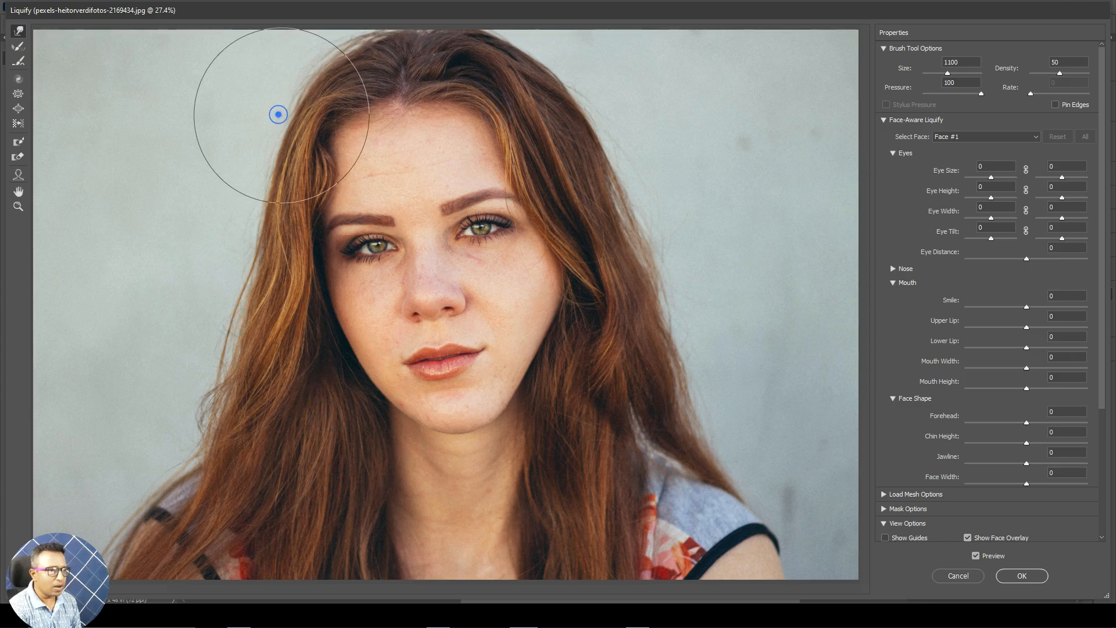
# Restore the warped jaw with the Reconstruct tool and smooth its edges using the Smooth tool at brush size 600
pyautogui.click(17, 47)
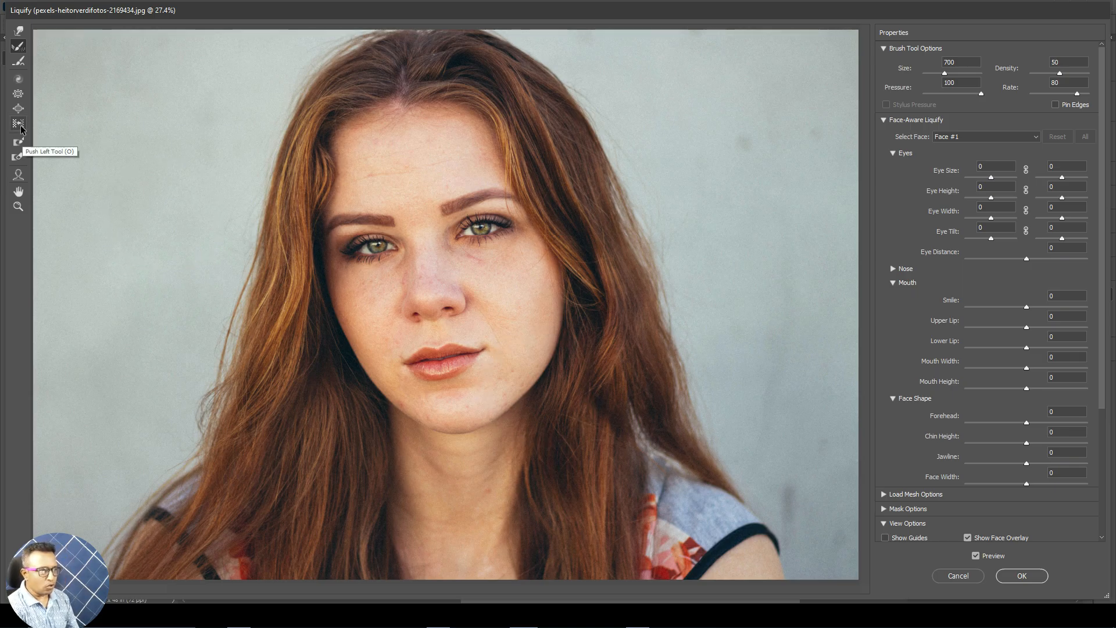
pyautogui.click(23, 64)
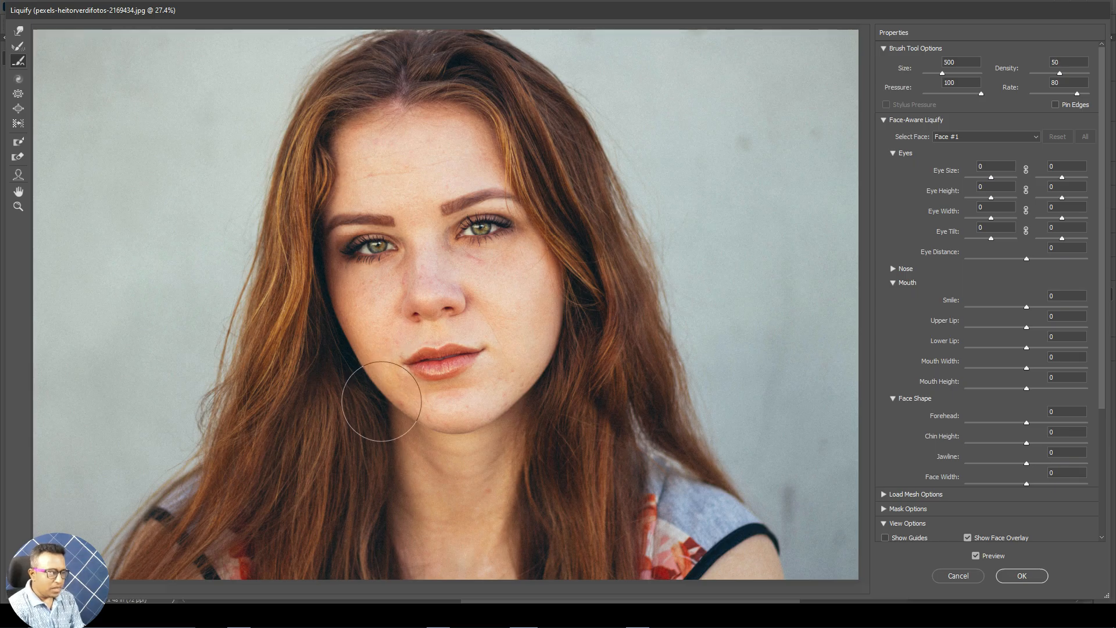
pyautogui.press(']')
pyautogui.press(']')
pyautogui.press(']')
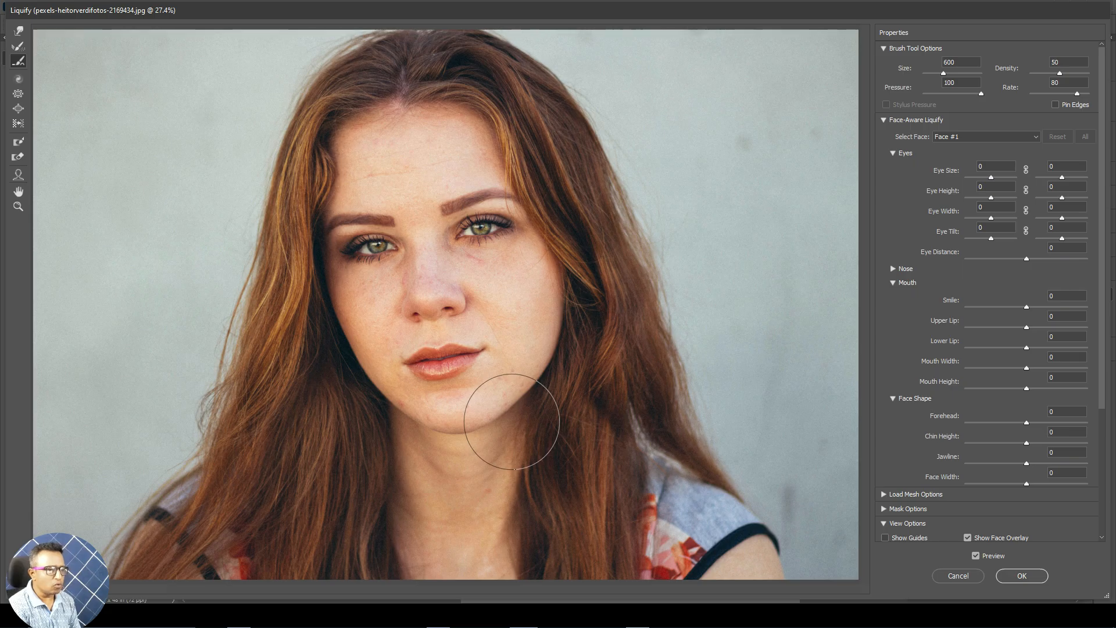
# Warp the jaw edge and adjoining hair strongly on the image's right side with Forward Warp at brush size 1100
pyautogui.click(18, 31)
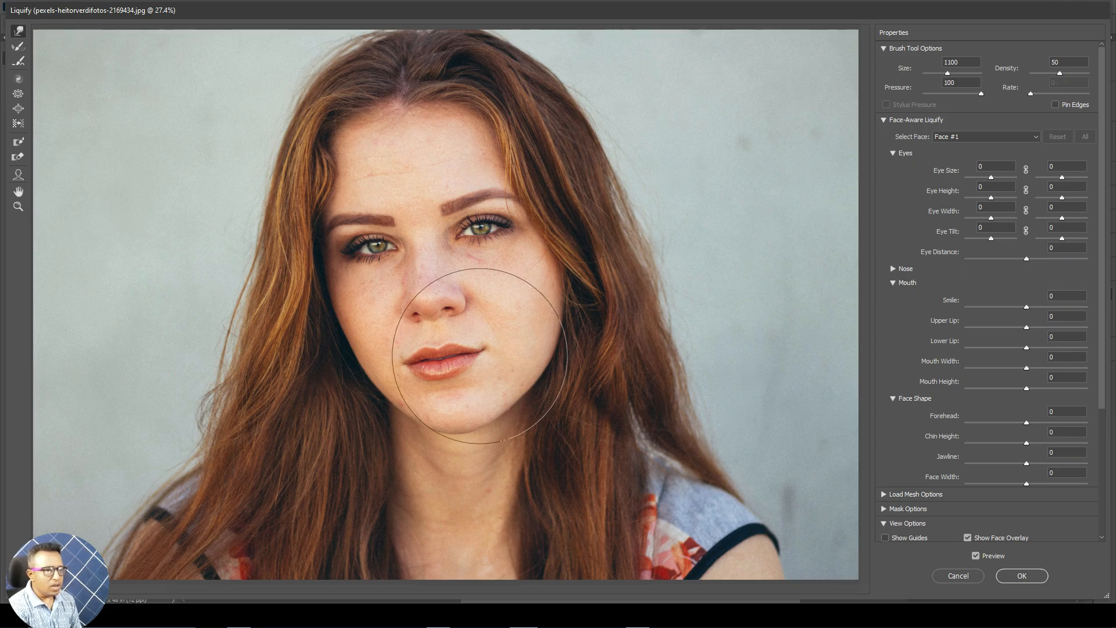
pyautogui.moveTo(563, 374)
pyautogui.mouseDown()
pyautogui.moveTo(568, 386)
pyautogui.moveTo(590, 319)
pyautogui.mouseUp()
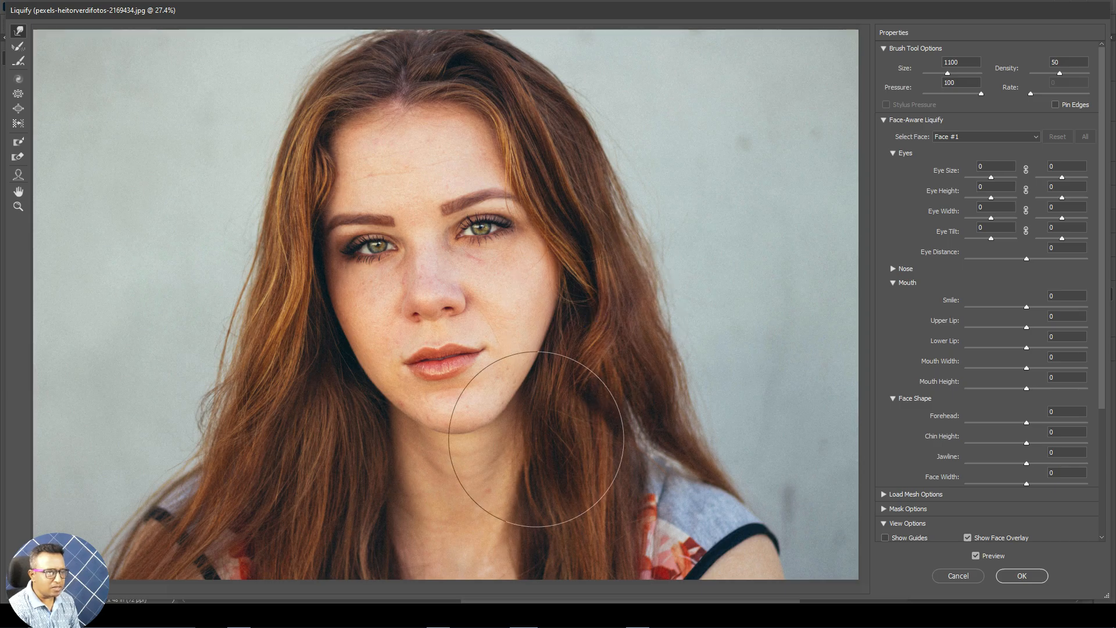
pyautogui.moveTo(535, 439)
pyautogui.mouseDown()
pyautogui.moveTo(577, 368)
pyautogui.moveTo(567, 372)
pyautogui.mouseUp()
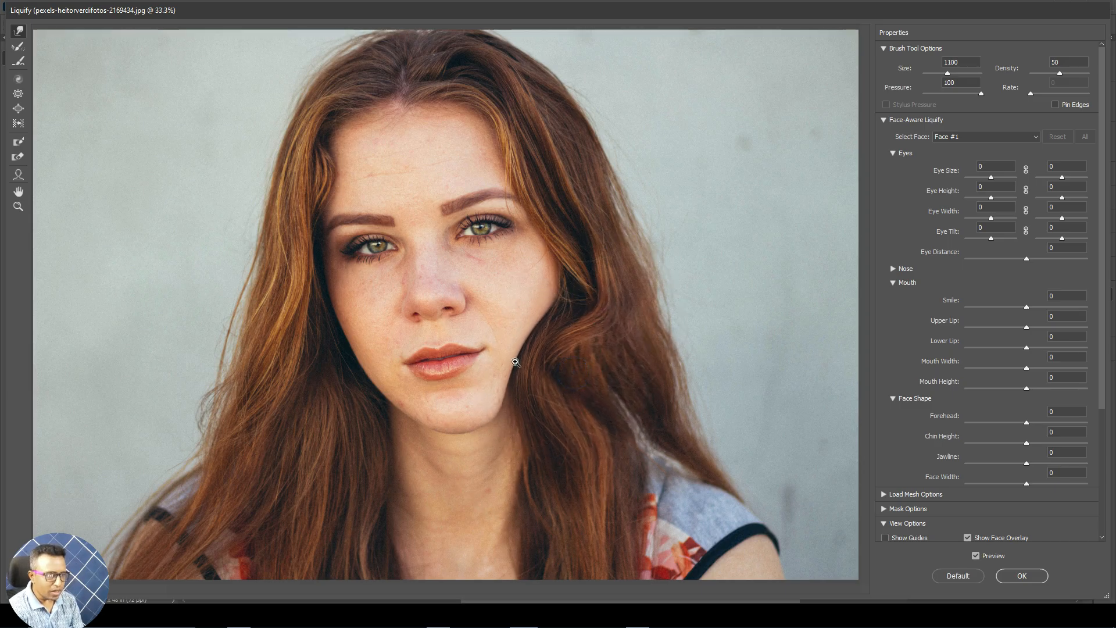
# Smooth the distorted jawline and hair beside the mouth with the Smooth tool at brush size 600
pyautogui.click(515, 361)
pyautogui.click(652, 425)
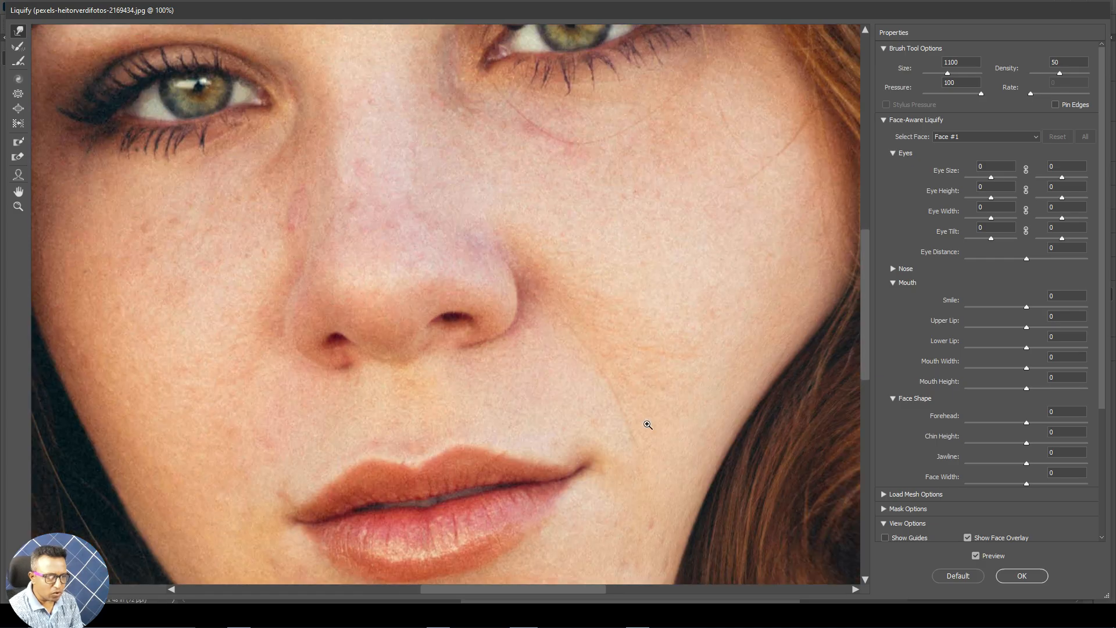
pyautogui.moveTo(642, 424); pyautogui.dragTo(467, 309)
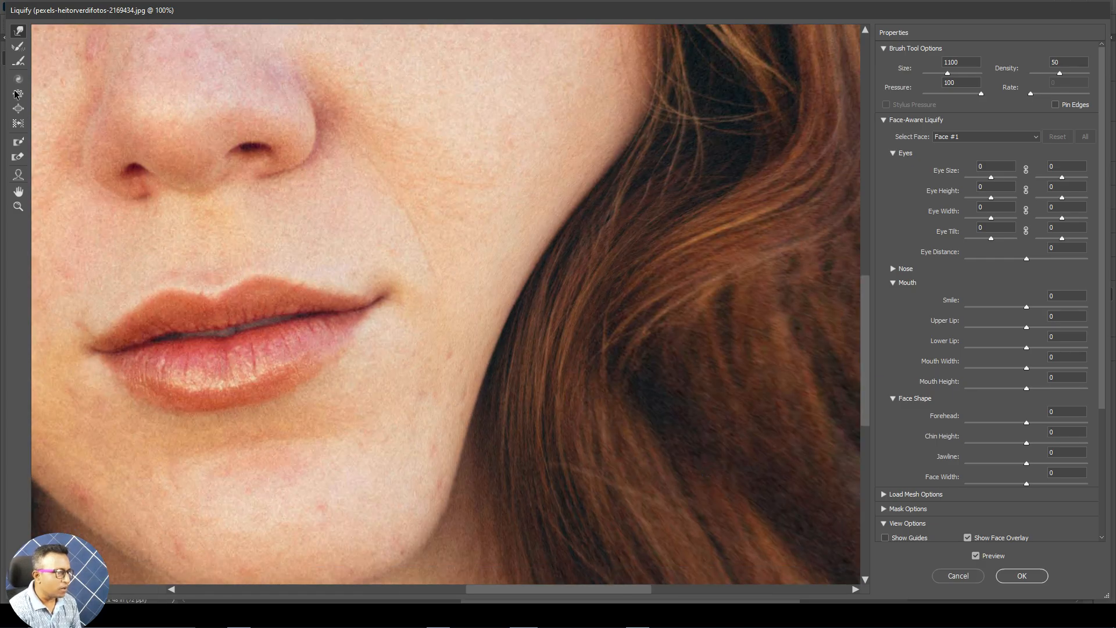
pyautogui.click(18, 61)
pyautogui.moveTo(597, 213)
pyautogui.mouseDown()
pyautogui.moveTo(505, 267)
pyautogui.moveTo(471, 312)
pyautogui.moveTo(478, 366)
pyautogui.moveTo(567, 219)
pyautogui.moveTo(822, 424)
pyautogui.mouseUp()
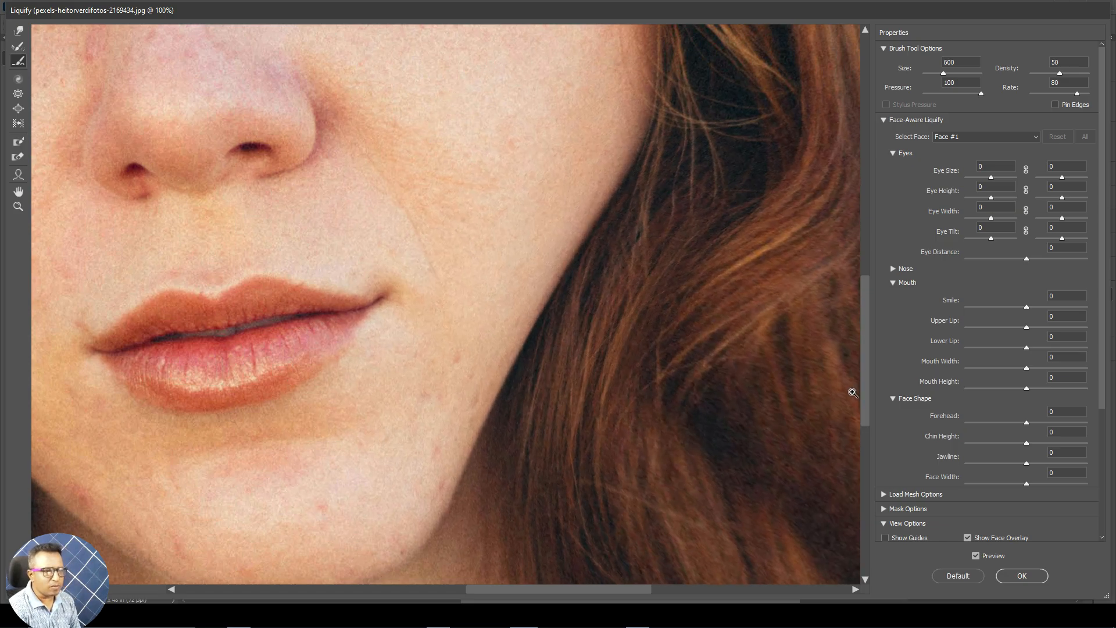
pyautogui.hotkey('ctrl', '-')
pyautogui.hotkey('ctrl', '-')
pyautogui.hotkey('ctrl', '-')
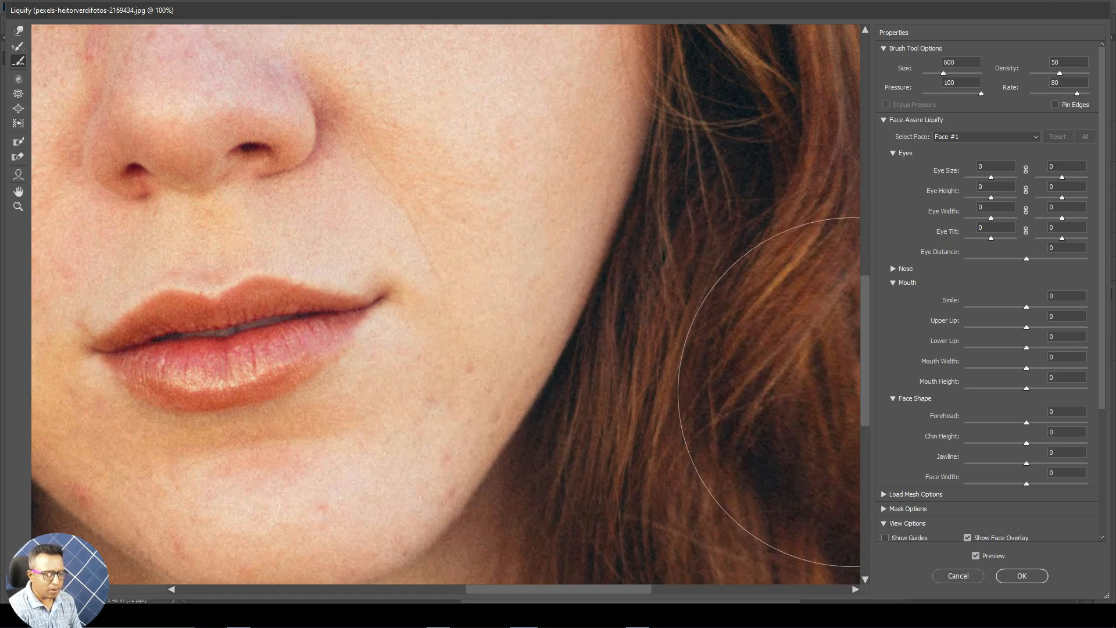
pyautogui.hotkey('ctrl', '-')
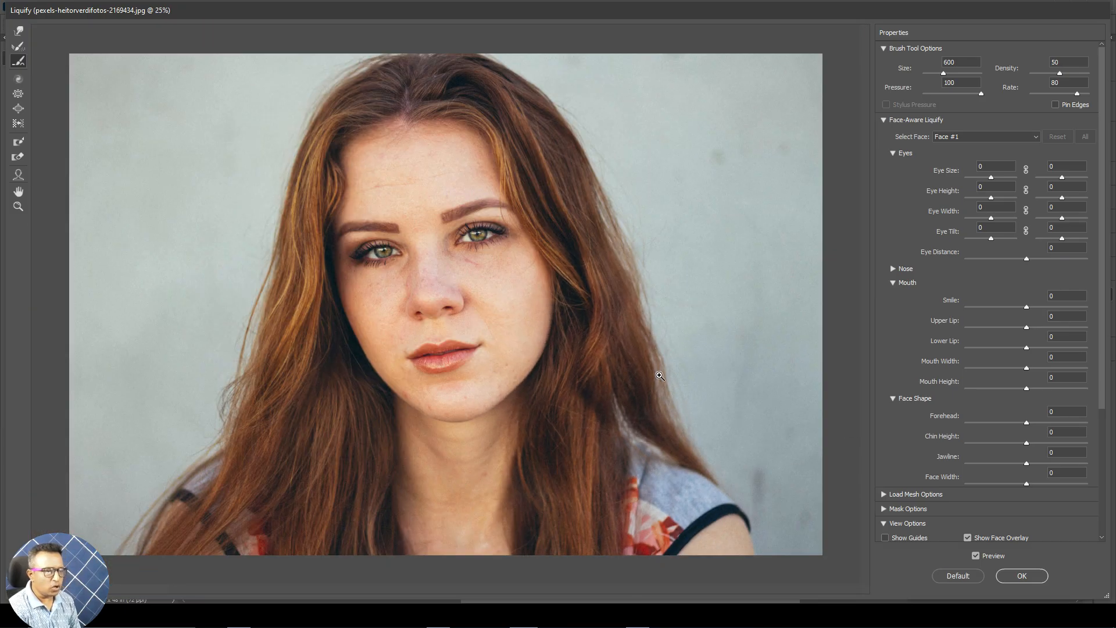
# Try twisting the areas around the eyes with the Twirl Clockwise tool at brush size 1200
pyautogui.click(19, 82)
pyautogui.press(']')
pyautogui.press(']')
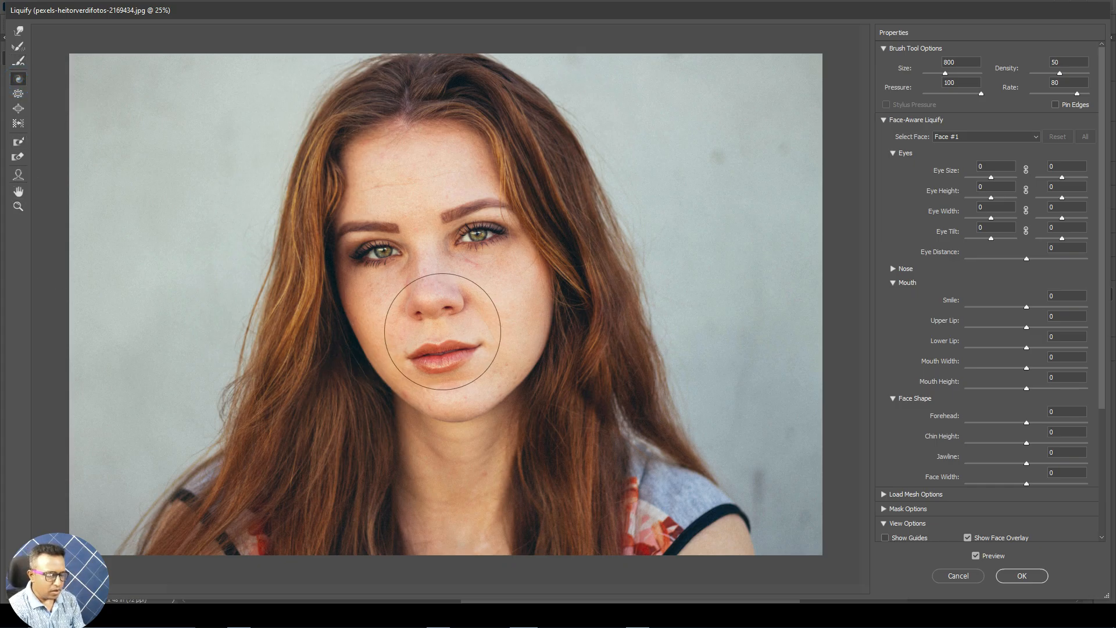
pyautogui.press(']')
pyautogui.press(']')
pyautogui.press(']')
pyautogui.press(']')
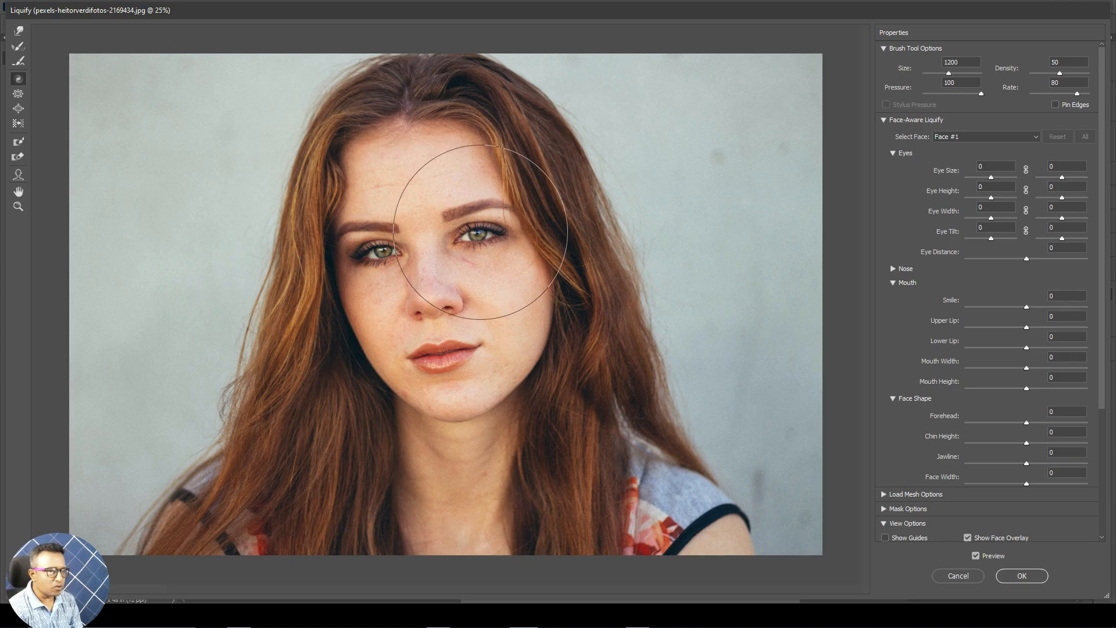
pyautogui.moveTo(481, 232); pyautogui.dragTo(481, 232)
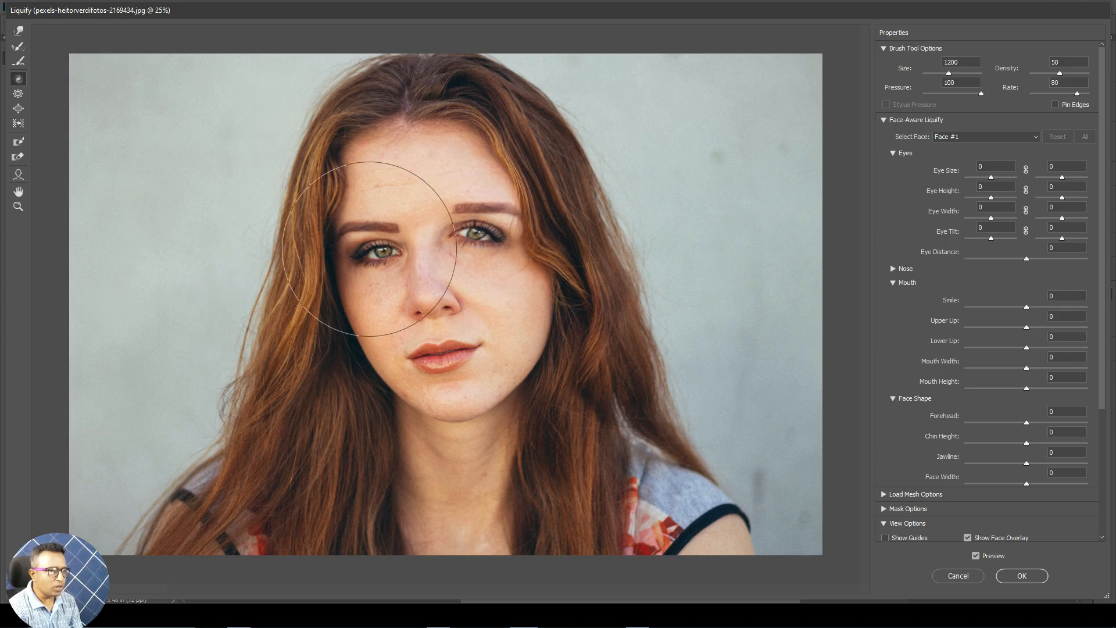
pyautogui.moveTo(406, 250); pyautogui.dragTo(369, 246)
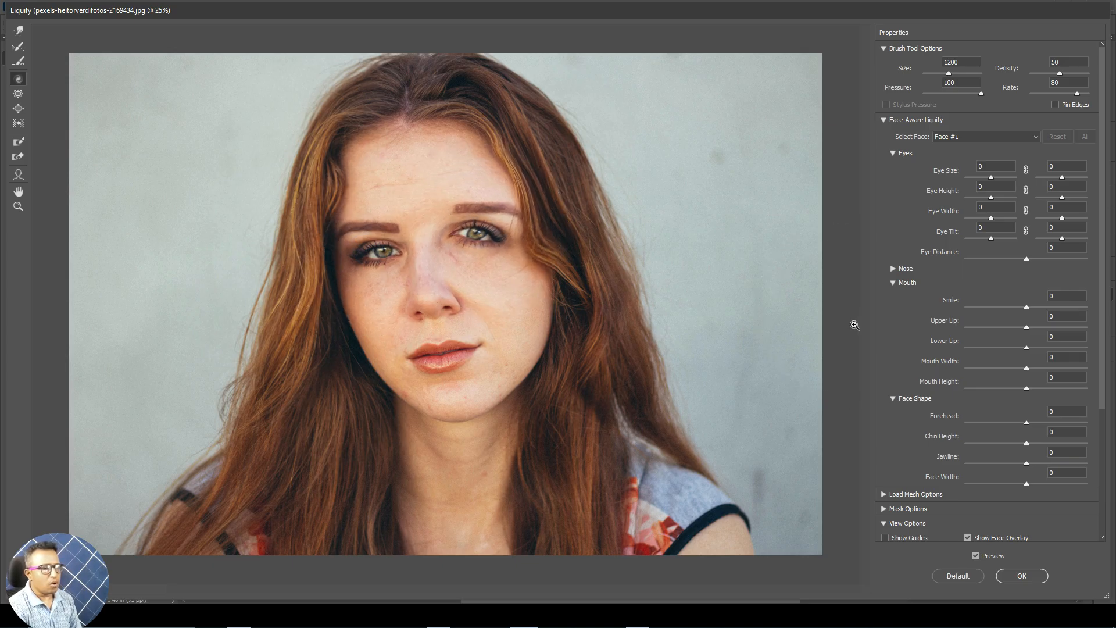
pyautogui.moveTo(488, 221); pyautogui.dragTo(487, 226)
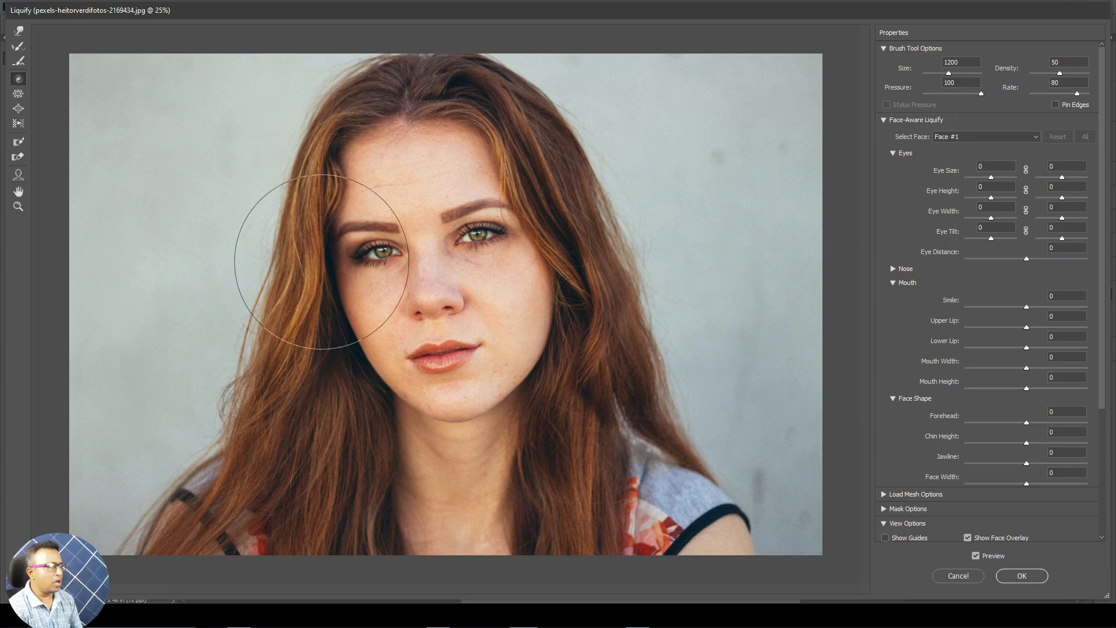
# Try pinching the middle of the face around the nose inward with the Pucker tool at brush size 1600
pyautogui.click(18, 94)
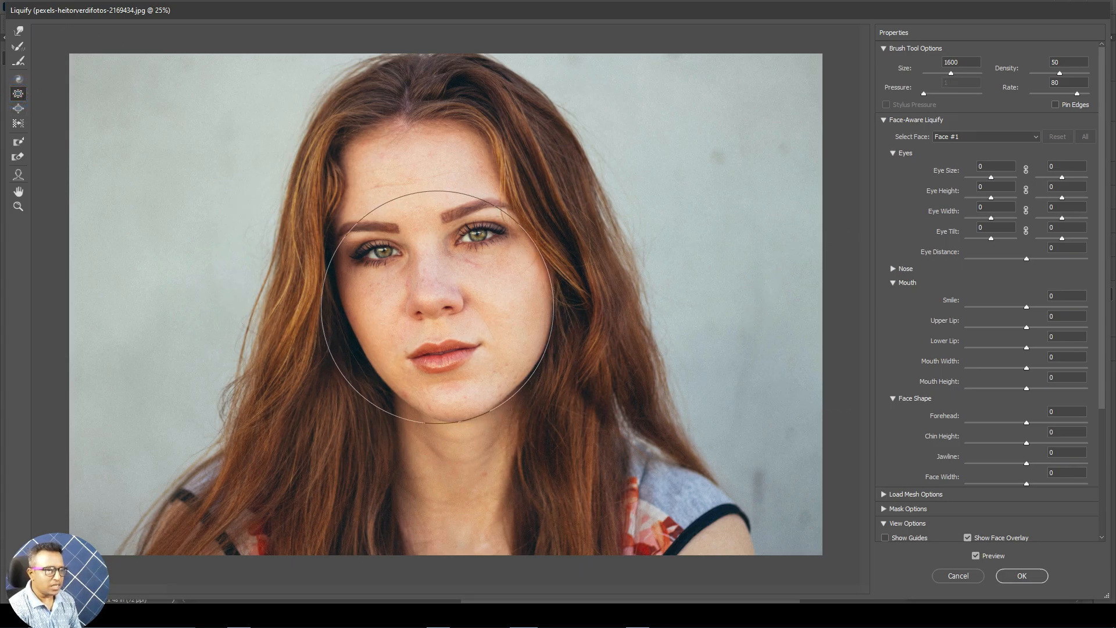
pyautogui.moveTo(437, 306); pyautogui.dragTo(437, 307)
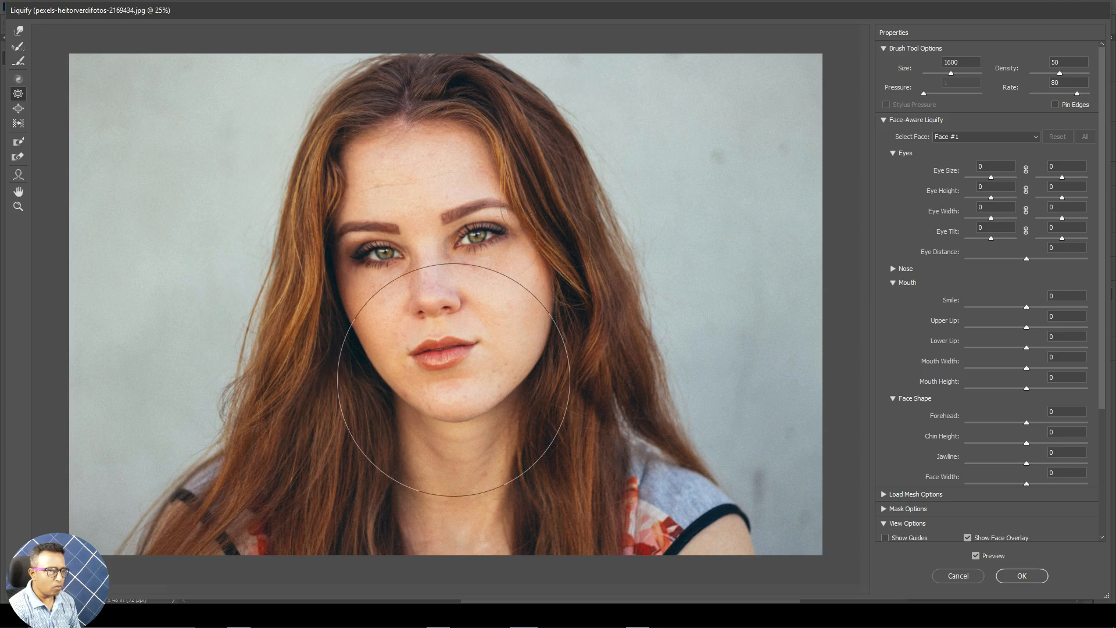
pyautogui.hotkey('ctrl', 'alt', 'z')
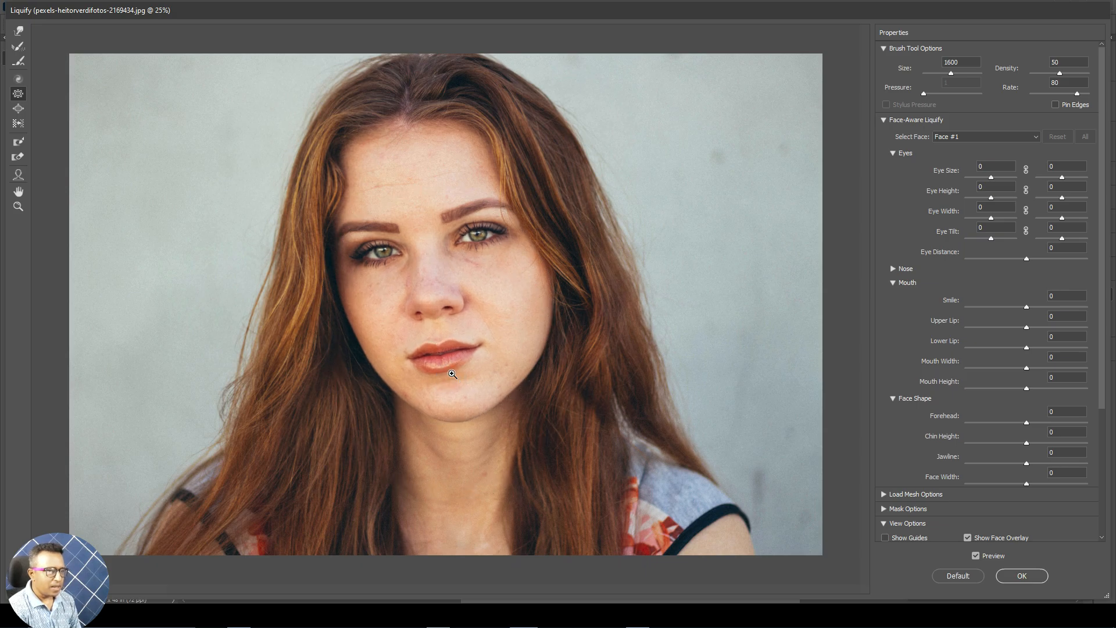
# Try expanding the nose and chin areas with the Bloat tool at brush size 1700
pyautogui.click(18, 110)
pyautogui.press(']')
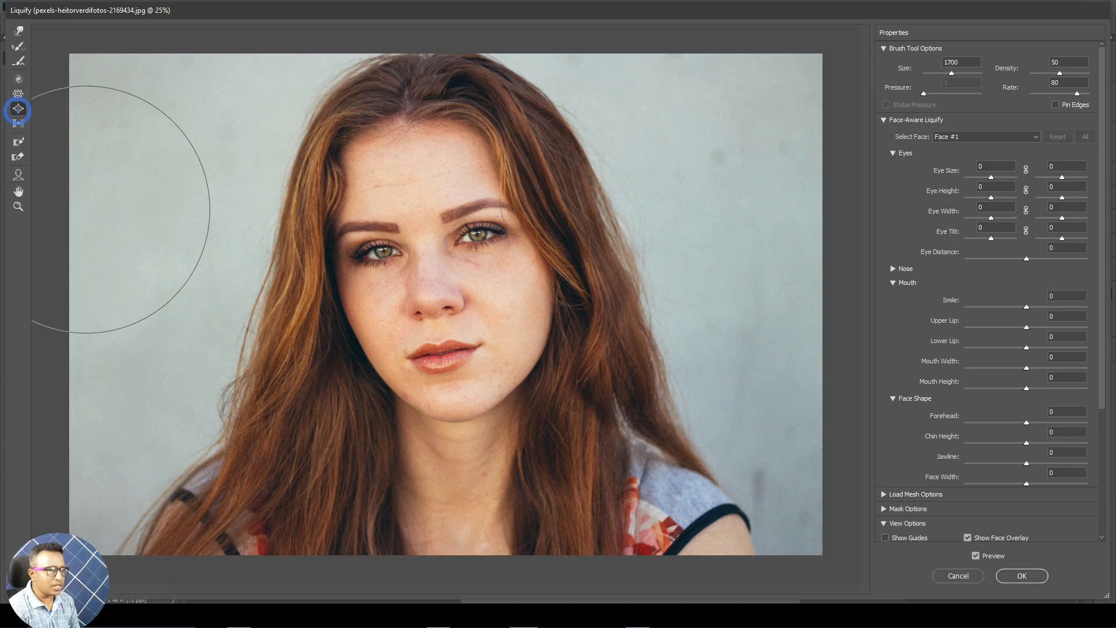
pyautogui.click(429, 290)
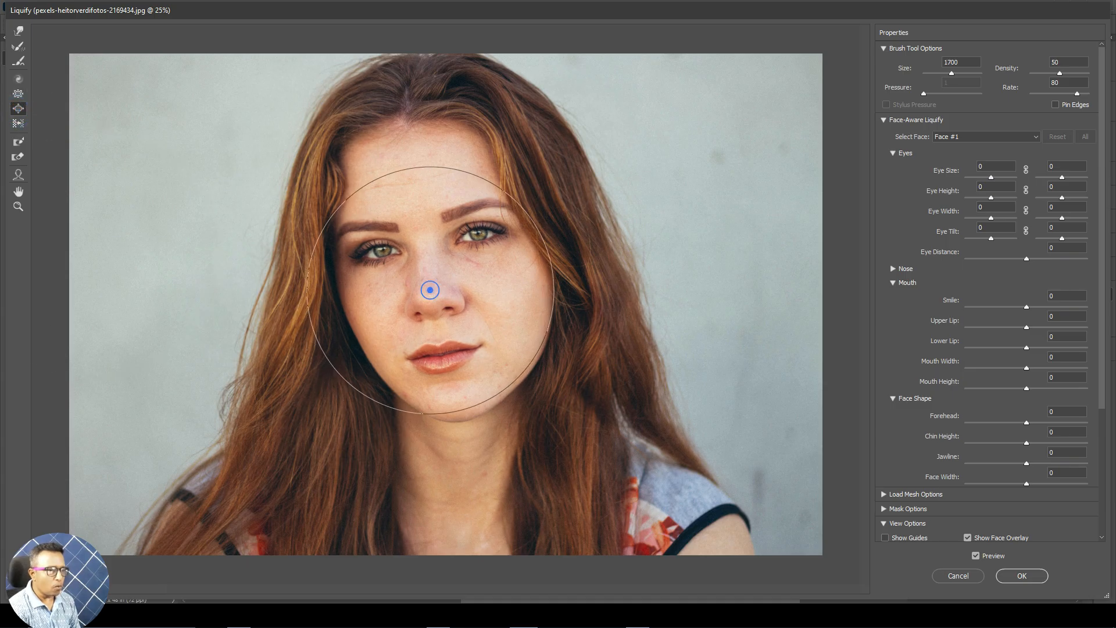
pyautogui.moveTo(448, 411); pyautogui.dragTo(448, 411)
pyautogui.hotkey('ctrl', 'alt', 'z')
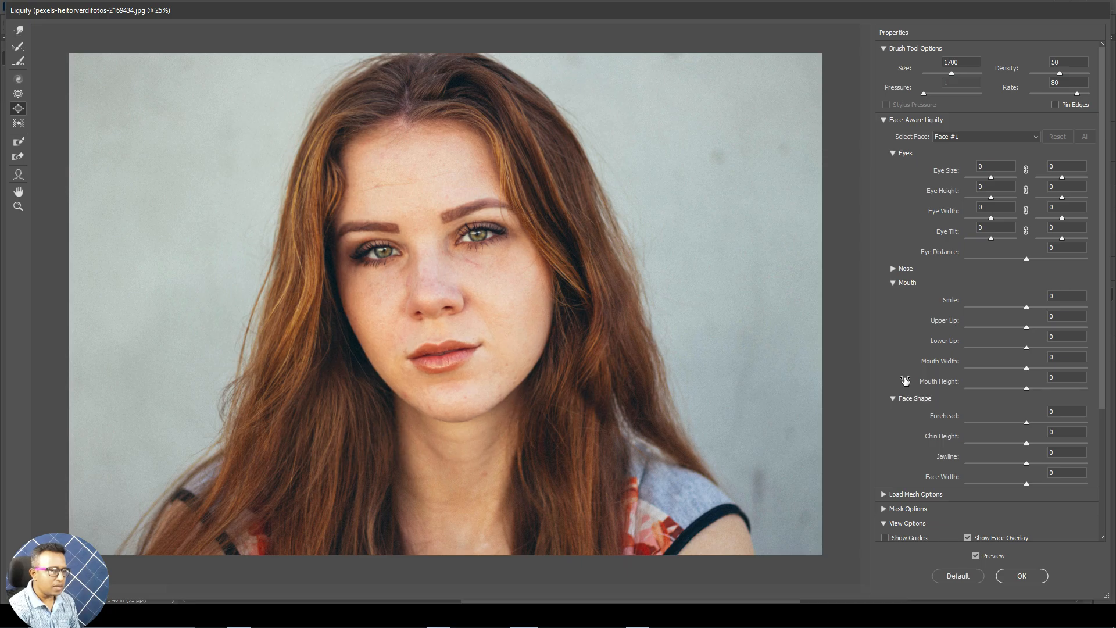
# Try shifting the cheek edge beside the mouth on the image's right side with the Push Left tool at brush size 900
pyautogui.click(19, 126)
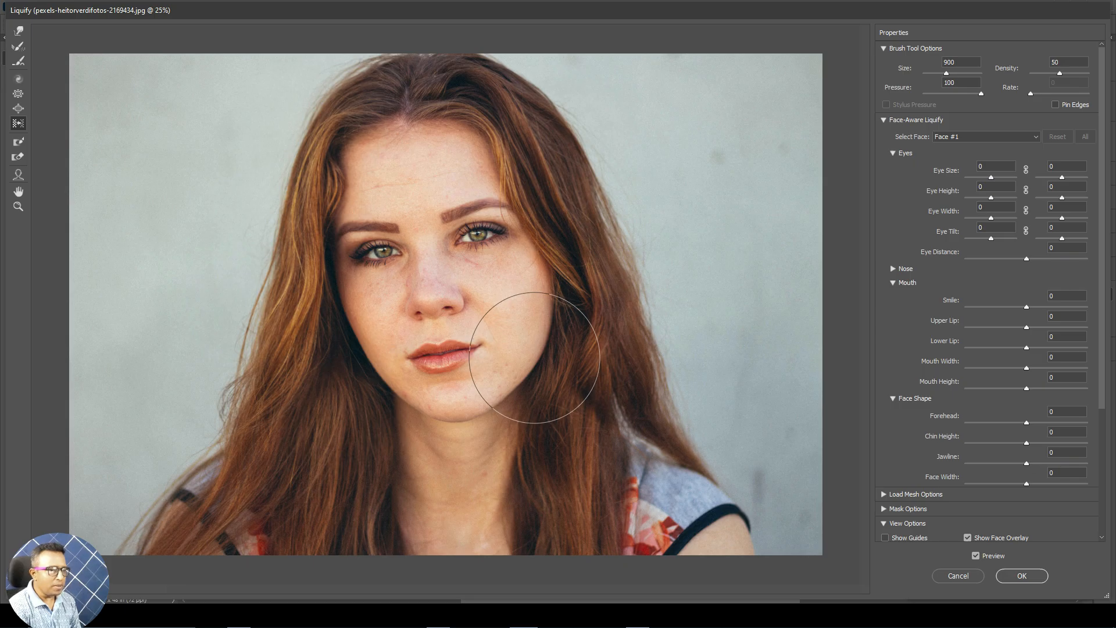
pyautogui.moveTo(534, 357)
pyautogui.mouseDown()
pyautogui.moveTo(472, 312)
pyautogui.moveTo(350, 285)
pyautogui.moveTo(343, 322)
pyautogui.moveTo(426, 297)
pyautogui.moveTo(464, 337)
pyautogui.moveTo(464, 366)
pyautogui.moveTo(399, 378)
pyautogui.moveTo(337, 282)
pyautogui.moveTo(366, 207)
pyautogui.moveTo(511, 204)
pyautogui.moveTo(531, 323)
pyautogui.moveTo(488, 348)
pyautogui.mouseUp()
pyautogui.hotkey('ctrl', 'alt', 'z')
# Paint a protective mask over both eyes with the Freeze Mask tool at brush size 250
pyautogui.click(18, 142)
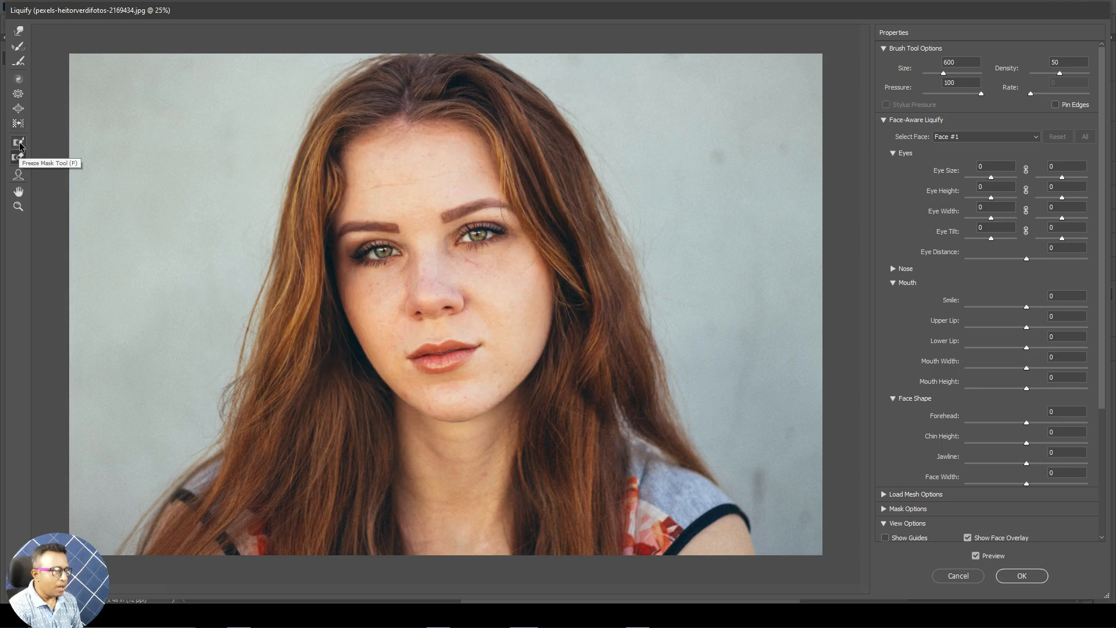
pyautogui.click(18, 142)
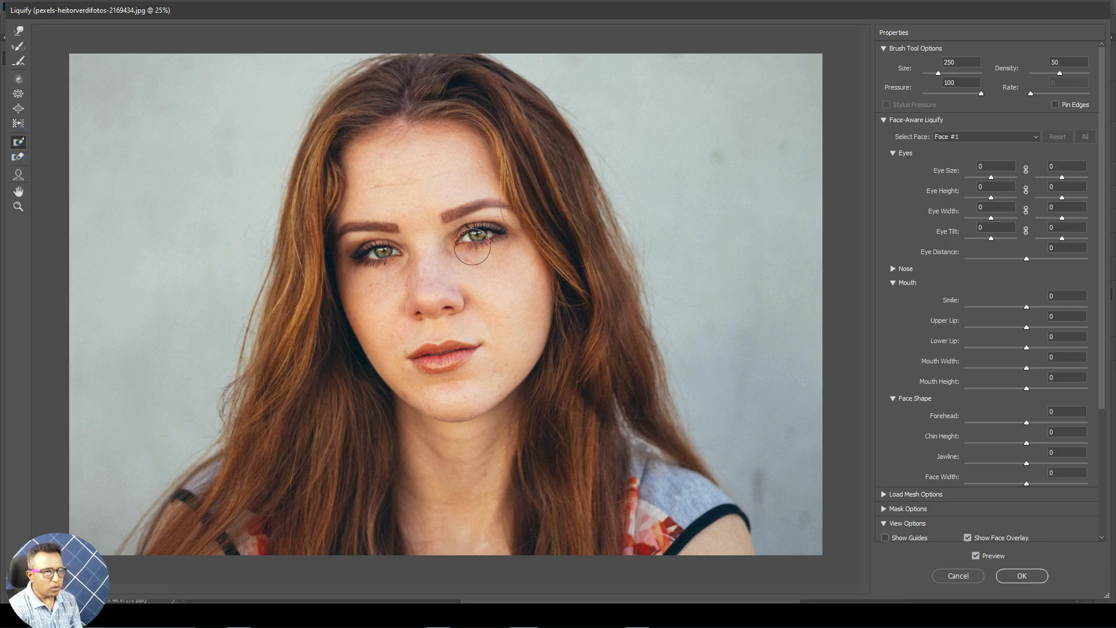
pyautogui.moveTo(471, 247)
pyautogui.mouseDown()
pyautogui.moveTo(459, 239)
pyautogui.moveTo(498, 236)
pyautogui.mouseUp()
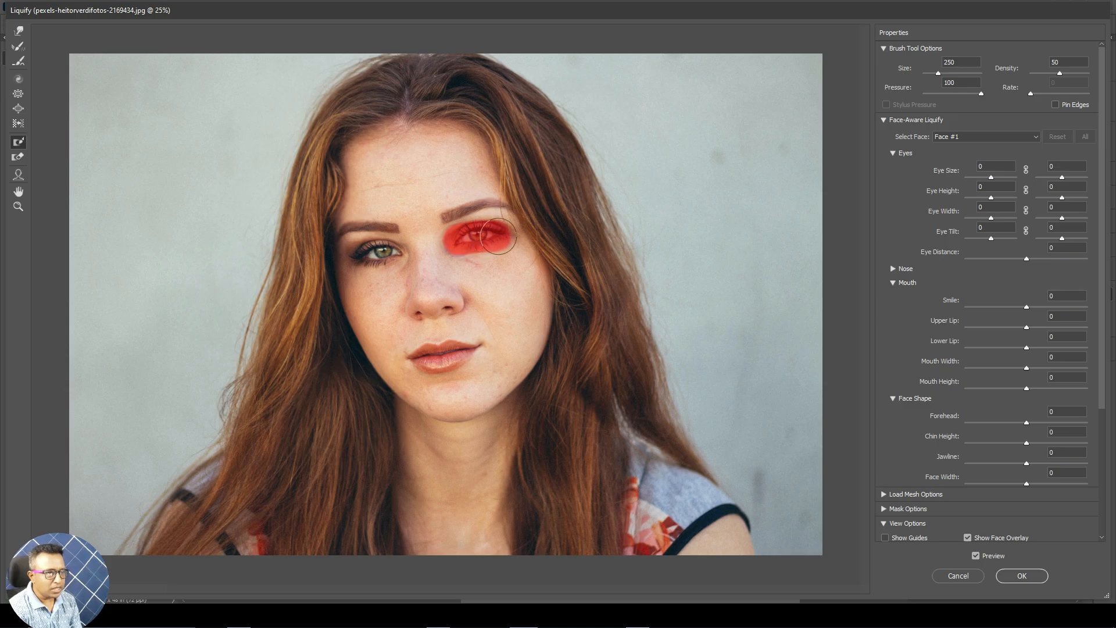
pyautogui.moveTo(378, 265)
pyautogui.mouseDown()
pyautogui.moveTo(400, 251)
pyautogui.moveTo(354, 259)
pyautogui.mouseUp()
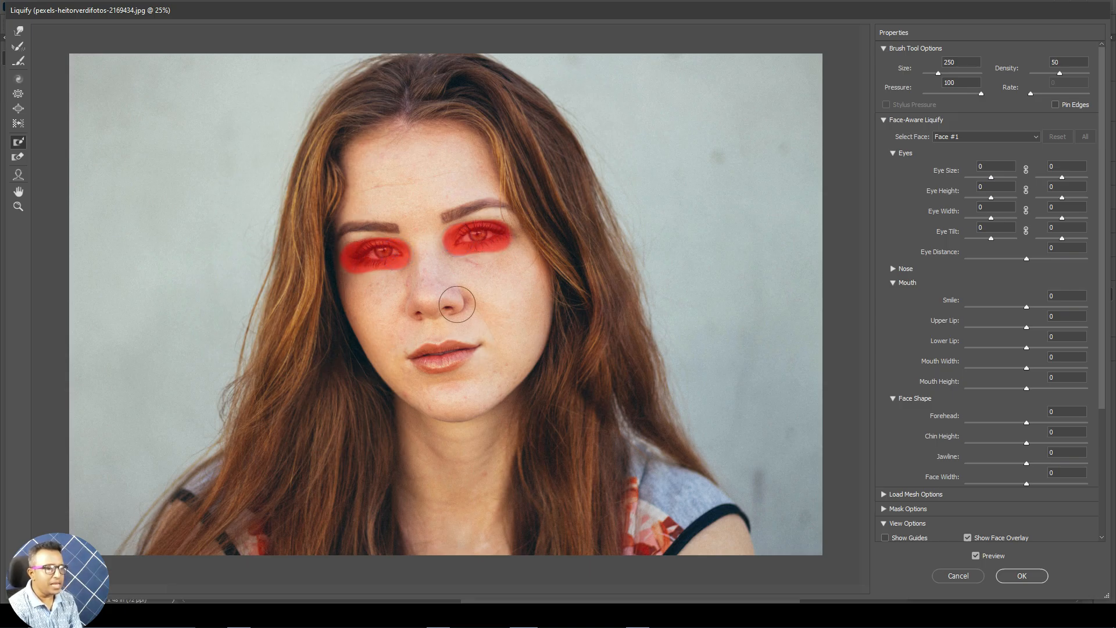
# Try warping the face around the frozen eyes with the Forward Warp tool at brush size 1000
pyautogui.press('w')
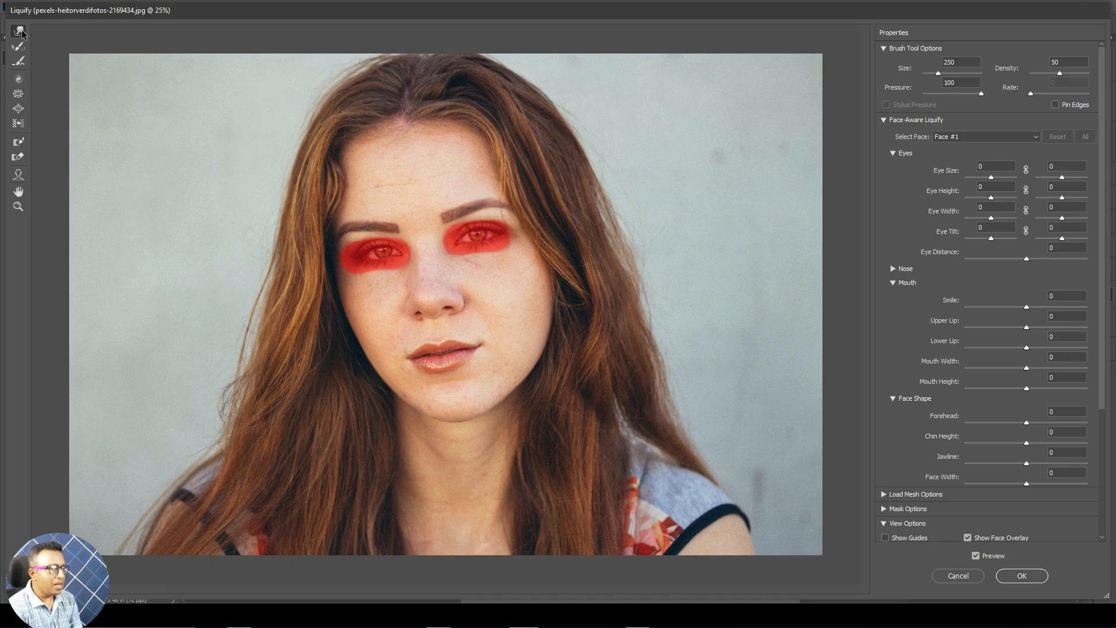
pyautogui.moveTo(474, 200)
pyautogui.mouseDown()
pyautogui.moveTo(473, 249)
pyautogui.moveTo(504, 337)
pyautogui.moveTo(486, 262)
pyautogui.mouseUp()
pyautogui.hotkey('ctrl', 'alt', 'z')
pyautogui.hotkey('ctrl', 'alt', 'z')
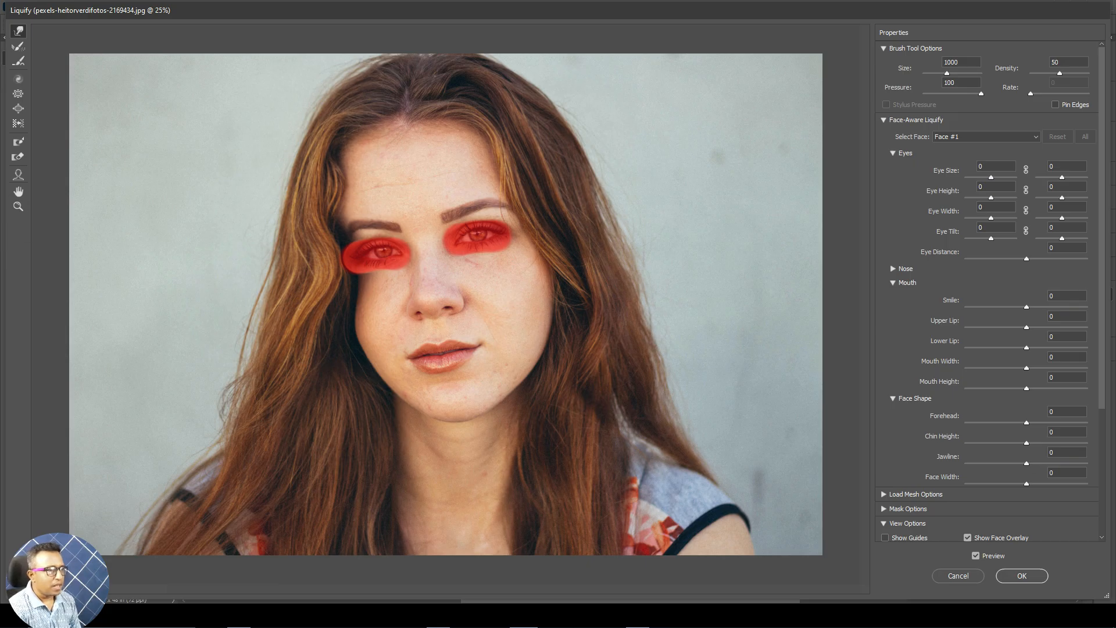
# Try thawing the eye on the image's left side at brush size 600 and pushing hair into it with Forward Warp at size 1000
pyautogui.click(19, 159)
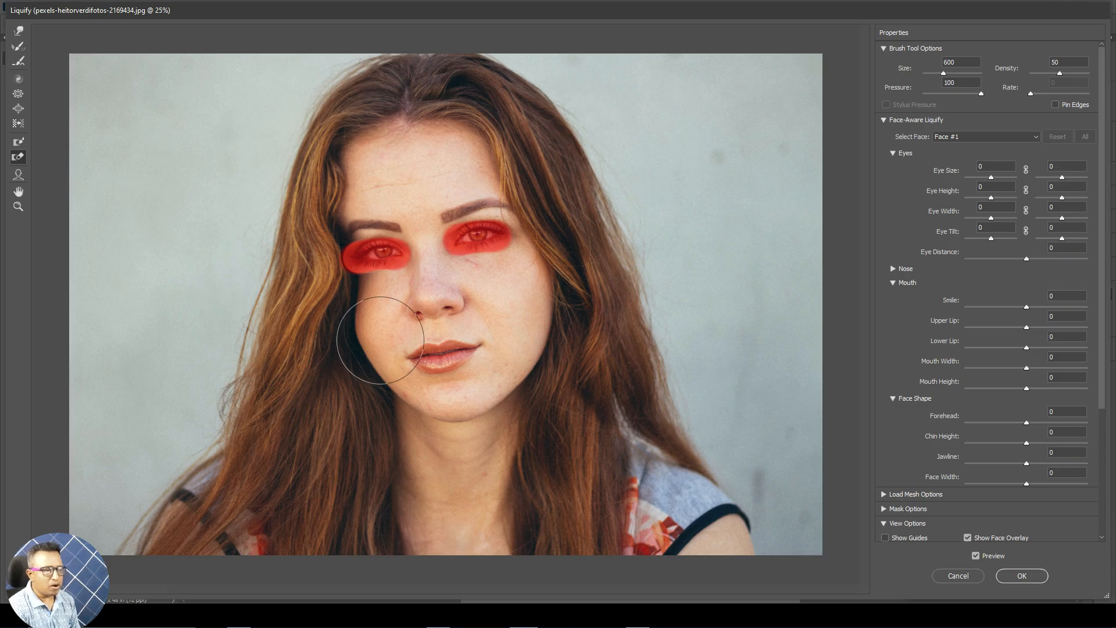
pyautogui.moveTo(378, 334); pyautogui.dragTo(373, 250)
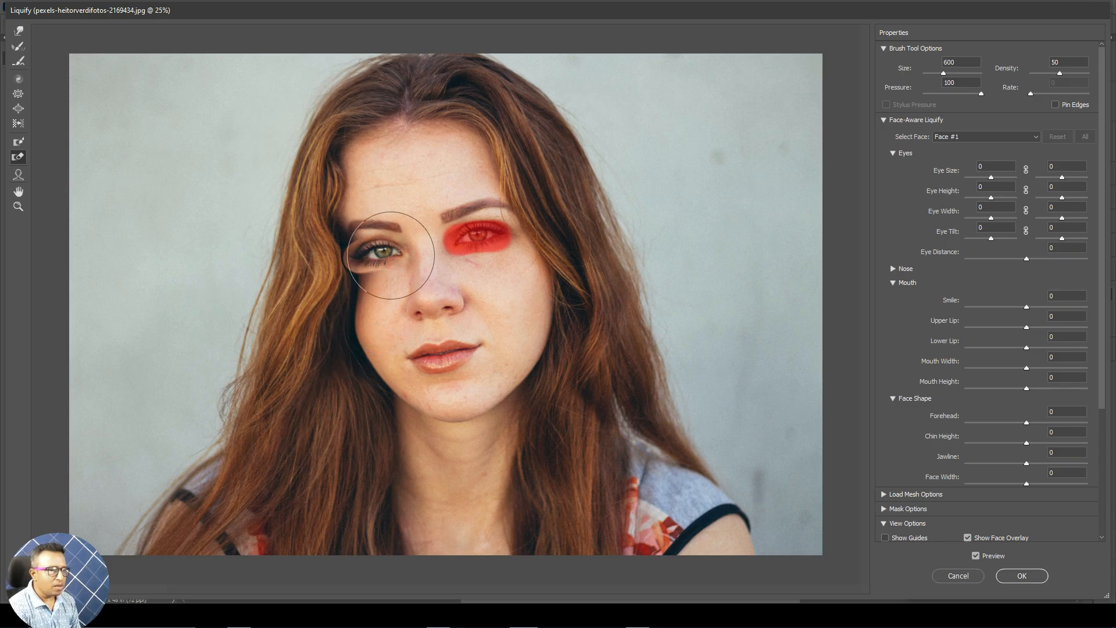
pyautogui.click(18, 31)
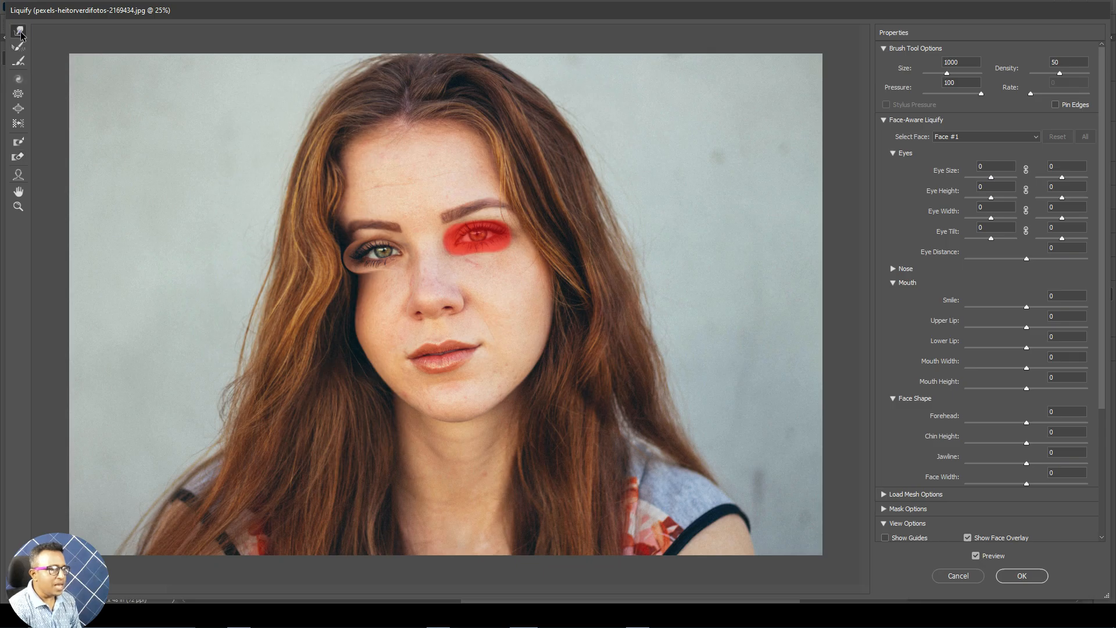
pyautogui.moveTo(299, 280)
pyautogui.mouseDown()
pyautogui.moveTo(299, 256)
pyautogui.moveTo(336, 251)
pyautogui.mouseUp()
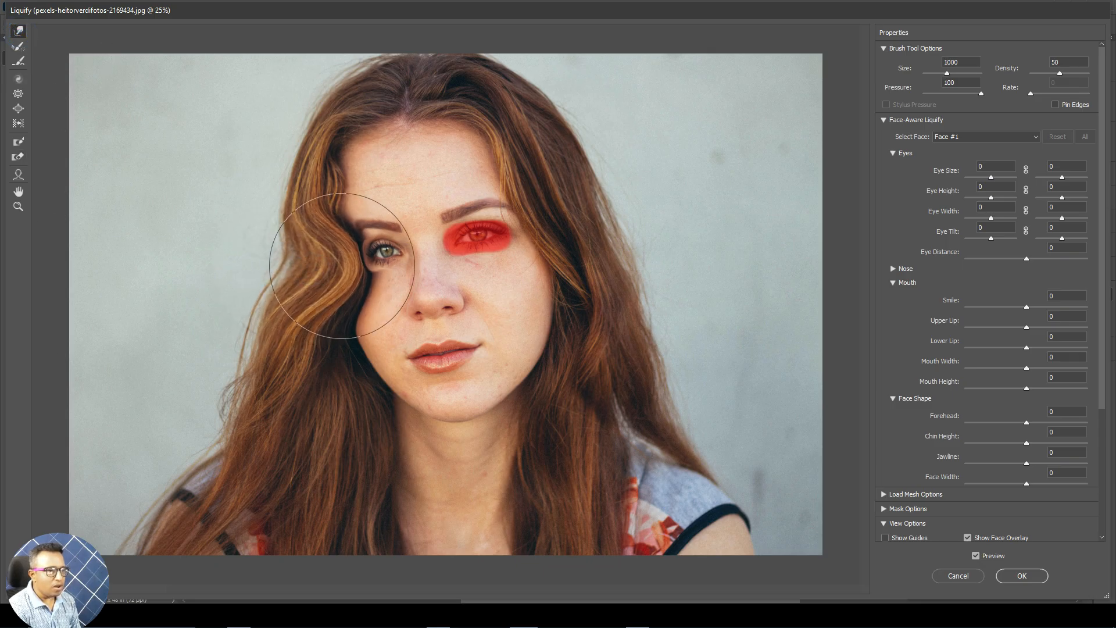
pyautogui.hotkey('ctrl', 'alt', 'z')
pyautogui.hotkey('ctrl', 'alt', 'z')
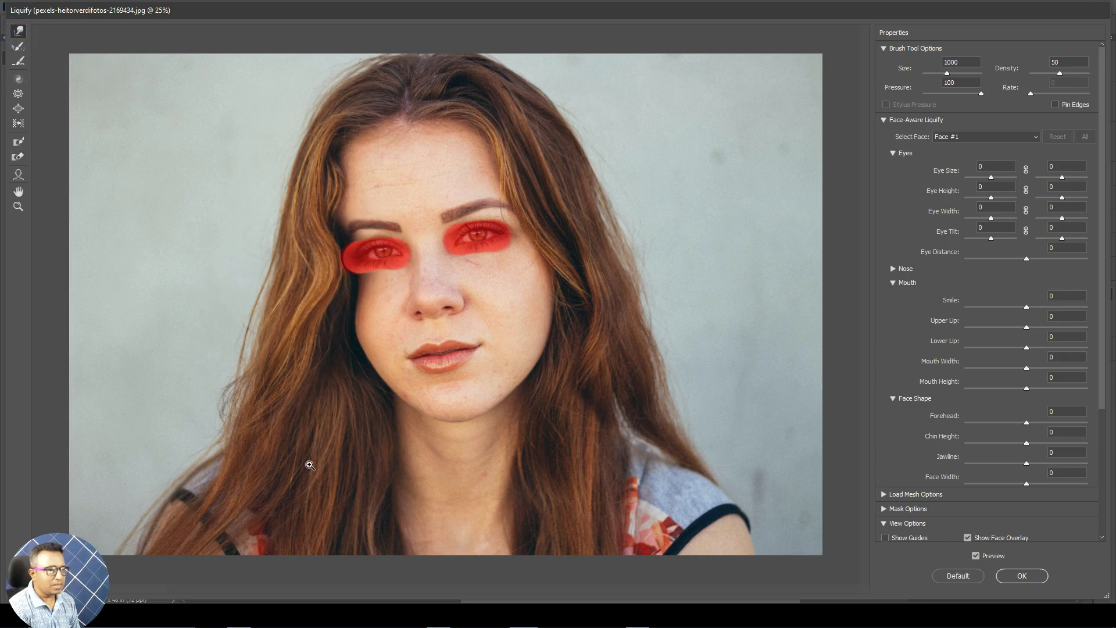
pyautogui.hotkey('ctrl', 'alt', 'z')
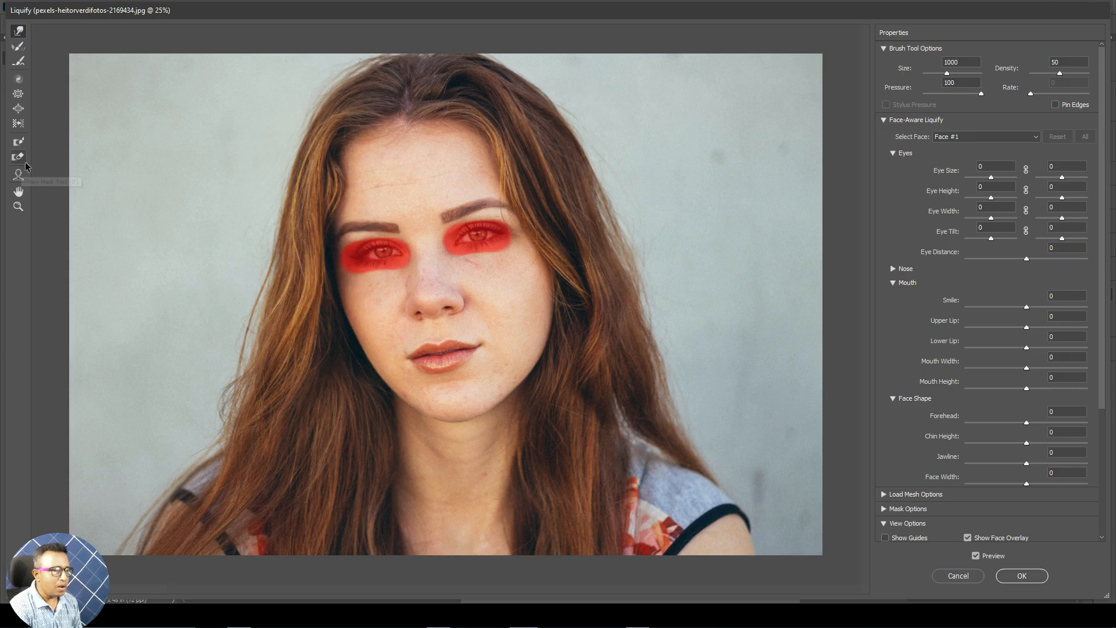
# Erase the frozen mask from both eyes with the Thaw Mask tool at brush size 600
pyautogui.click(18, 156)
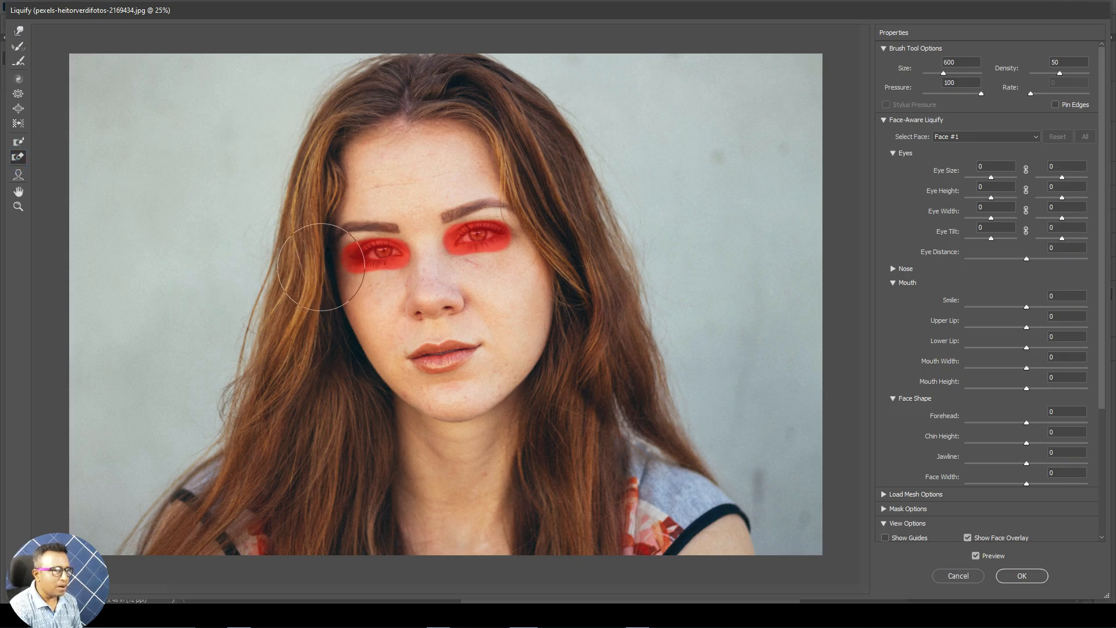
pyautogui.moveTo(321, 267); pyautogui.dragTo(503, 249)
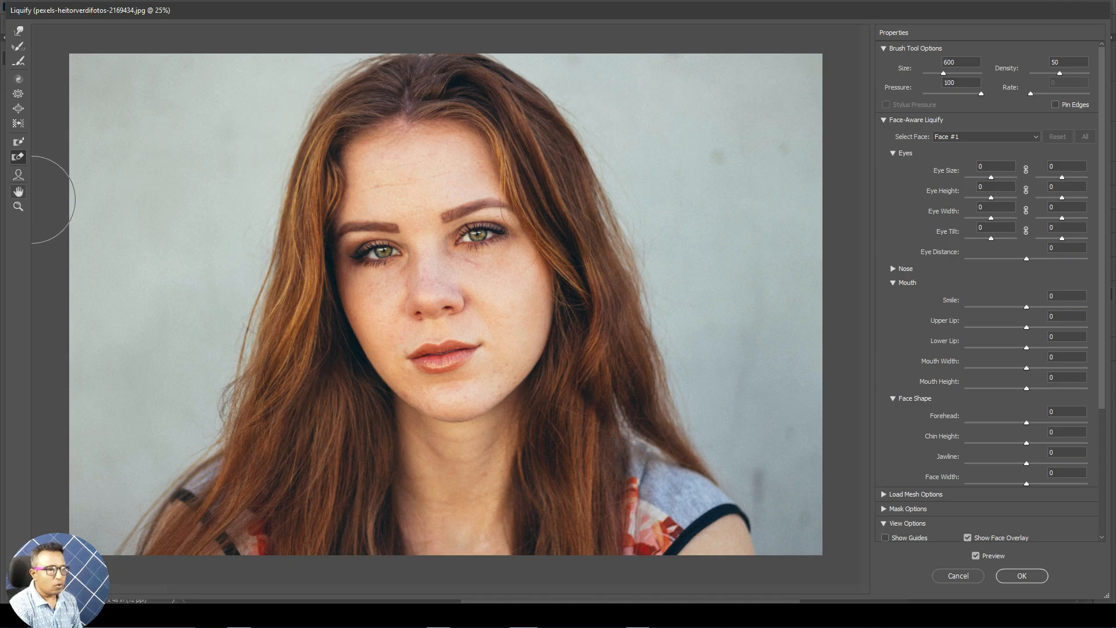
# Examine the face at 50% magnification, panning with the Hand tool, and return to the 25% view
pyautogui.click(18, 207)
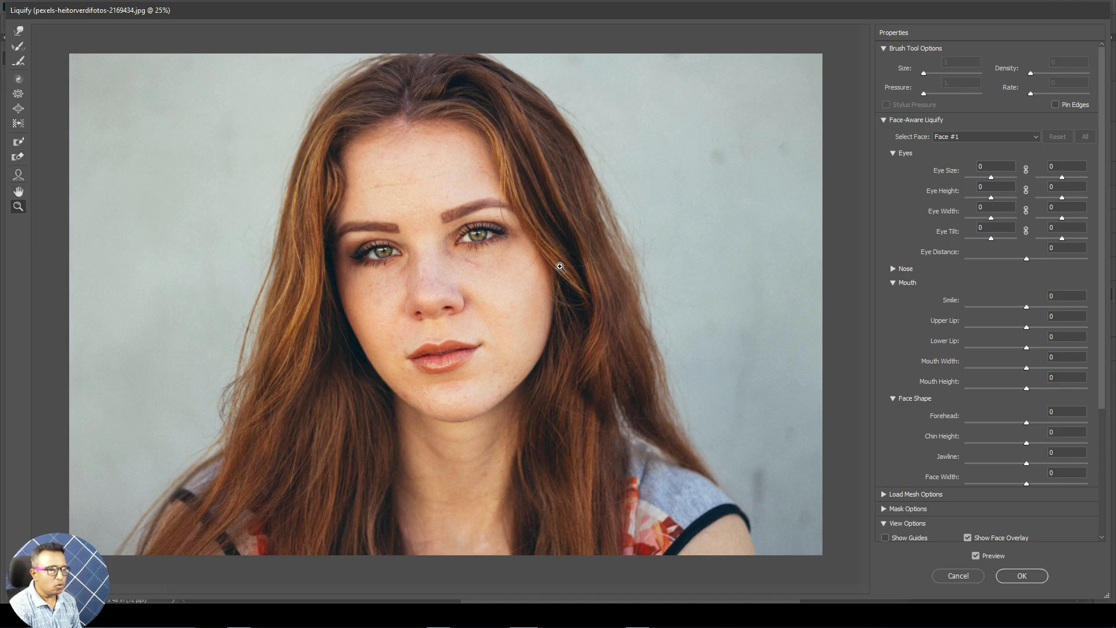
pyautogui.click(429, 274)
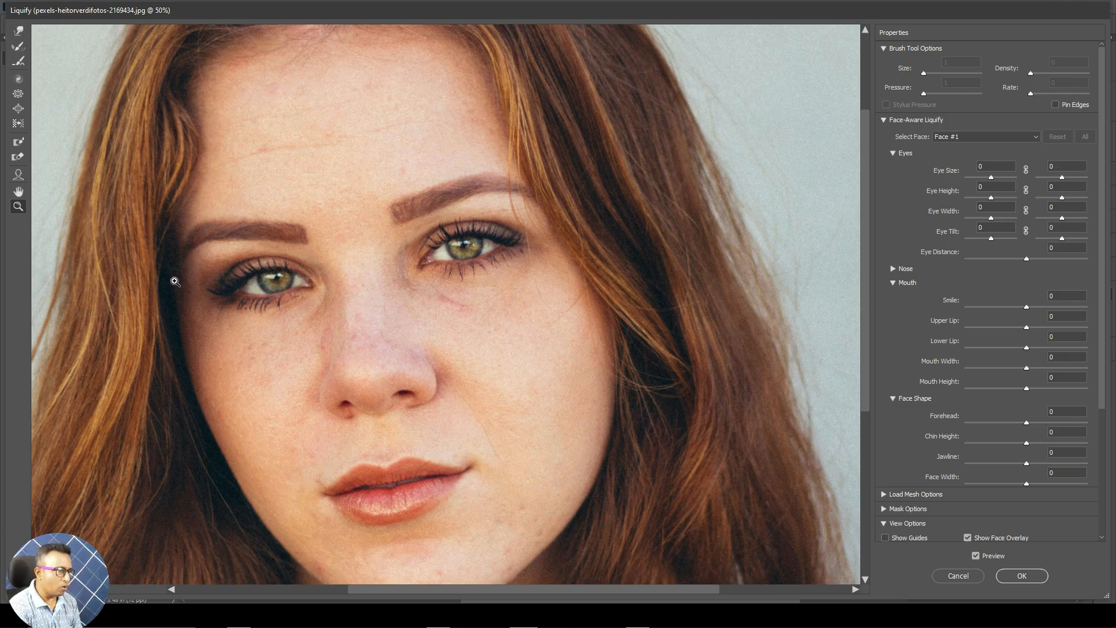
pyautogui.click(18, 192)
pyautogui.moveTo(326, 253); pyautogui.dragTo(399, 219)
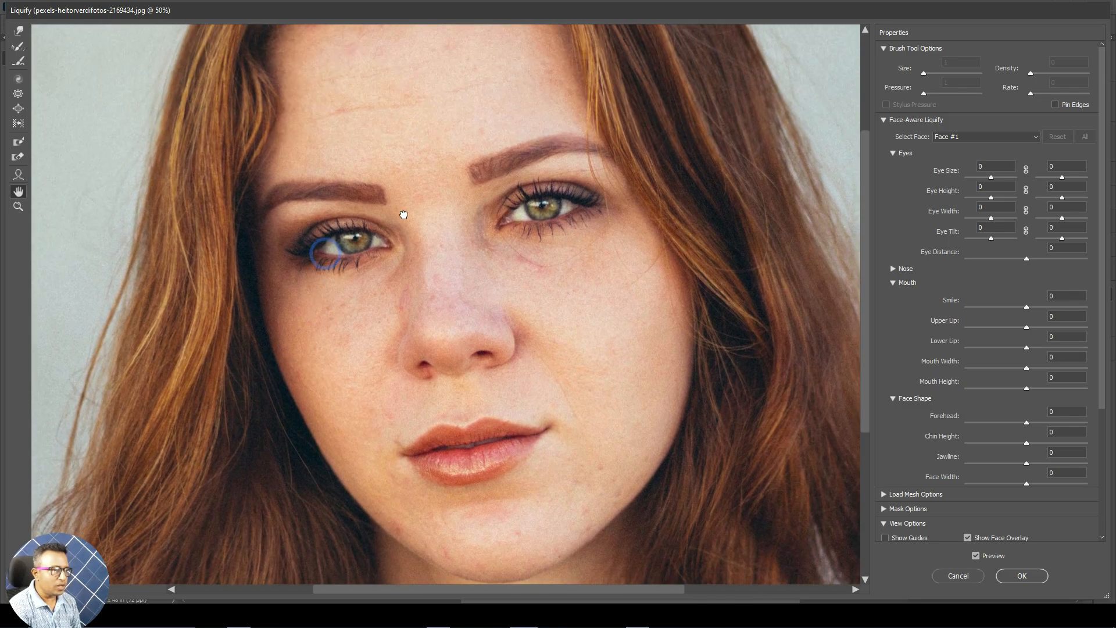
pyautogui.click(18, 208)
pyautogui.hotkey('ctrl', '-')
pyautogui.hotkey('ctrl', '-')
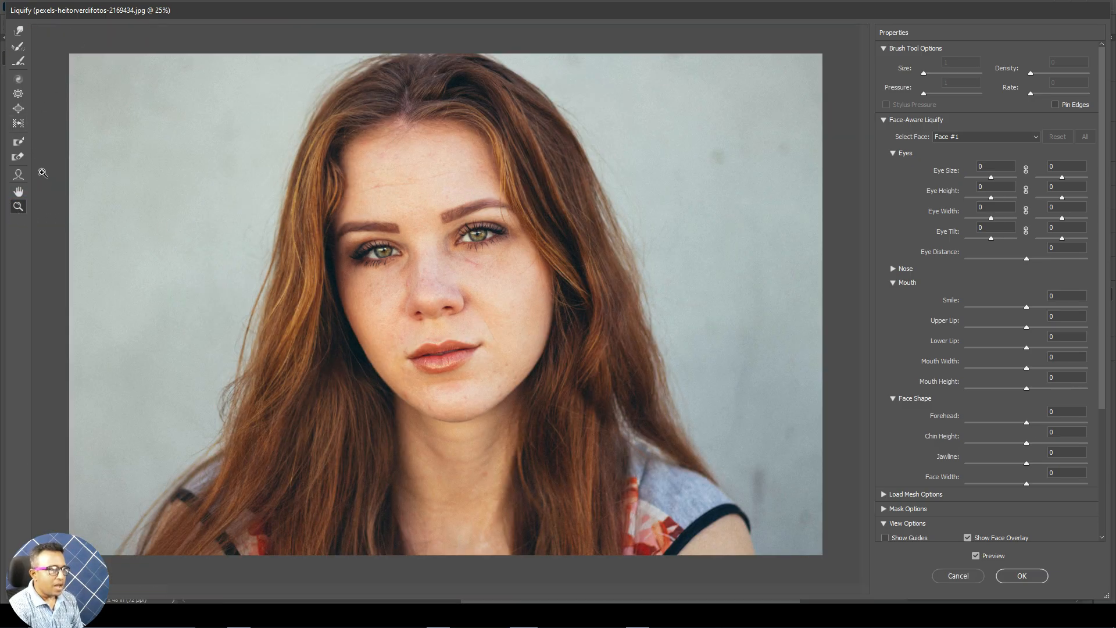
# Try narrowing the face to a Face Width of -100 by adjusting its outline with the Face tool
pyautogui.click(18, 174)
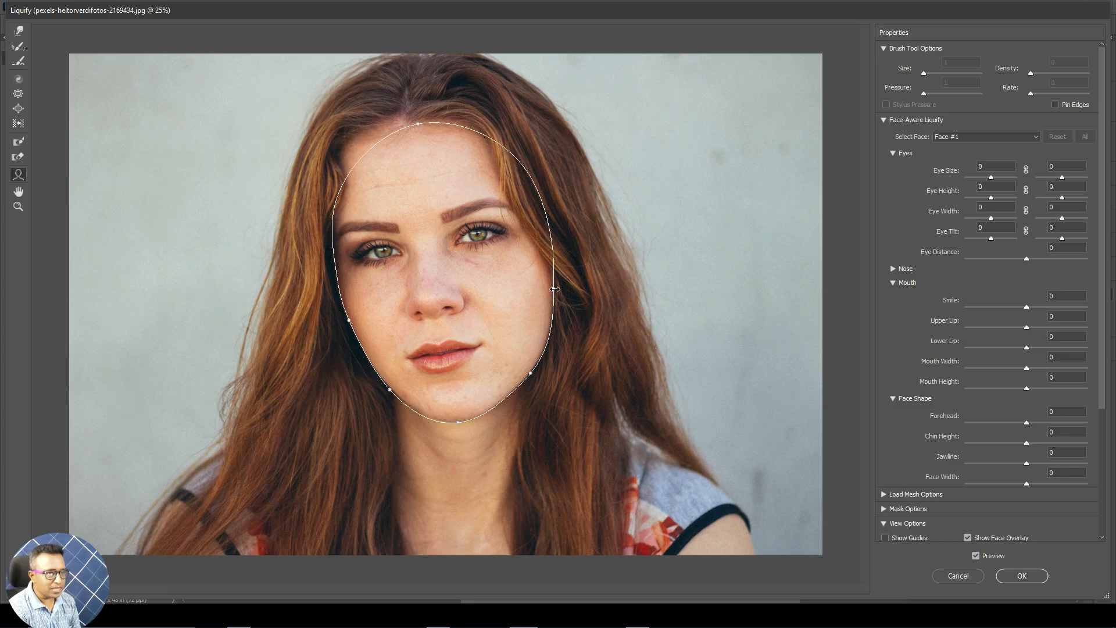
pyautogui.moveTo(552, 289); pyautogui.dragTo(517, 286)
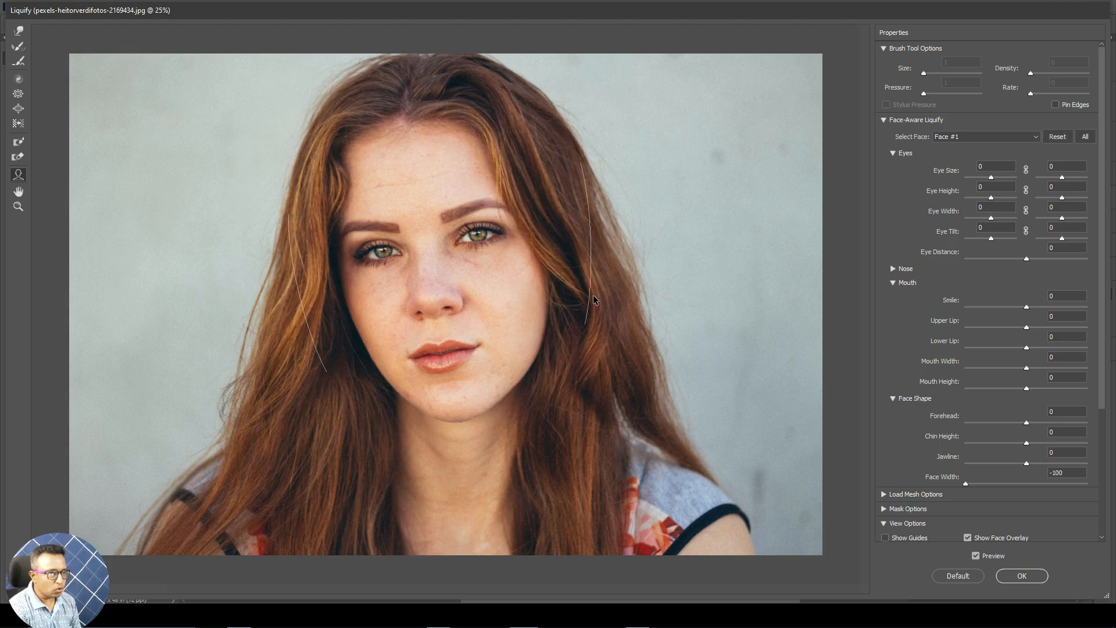
pyautogui.hotkey('ctrl', 'alt', 'z')
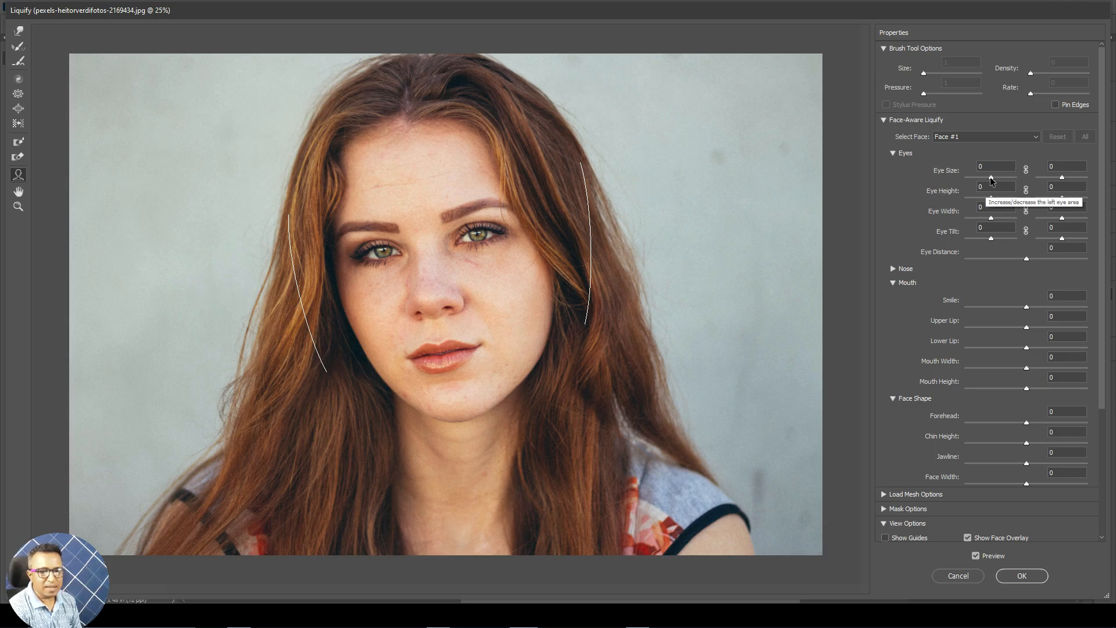
# Try changing the left and right Eye Size separately, resetting each to 0
pyautogui.moveTo(992, 180)
pyautogui.mouseDown()
pyautogui.moveTo(1011, 178)
pyautogui.moveTo(979, 182)
pyautogui.mouseUp()
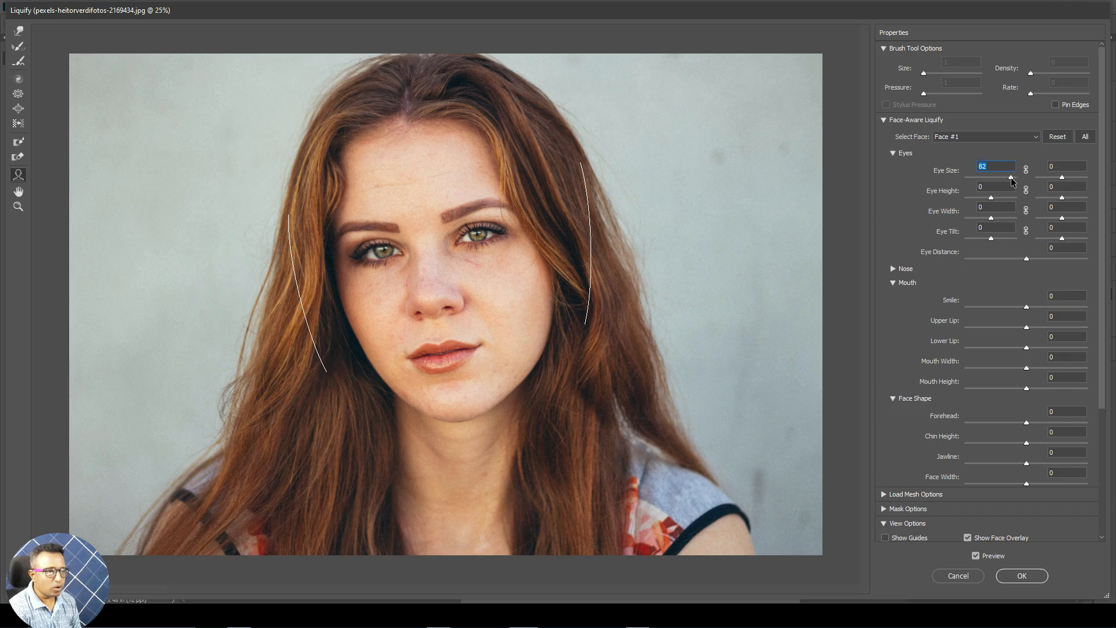
pyautogui.write('0')
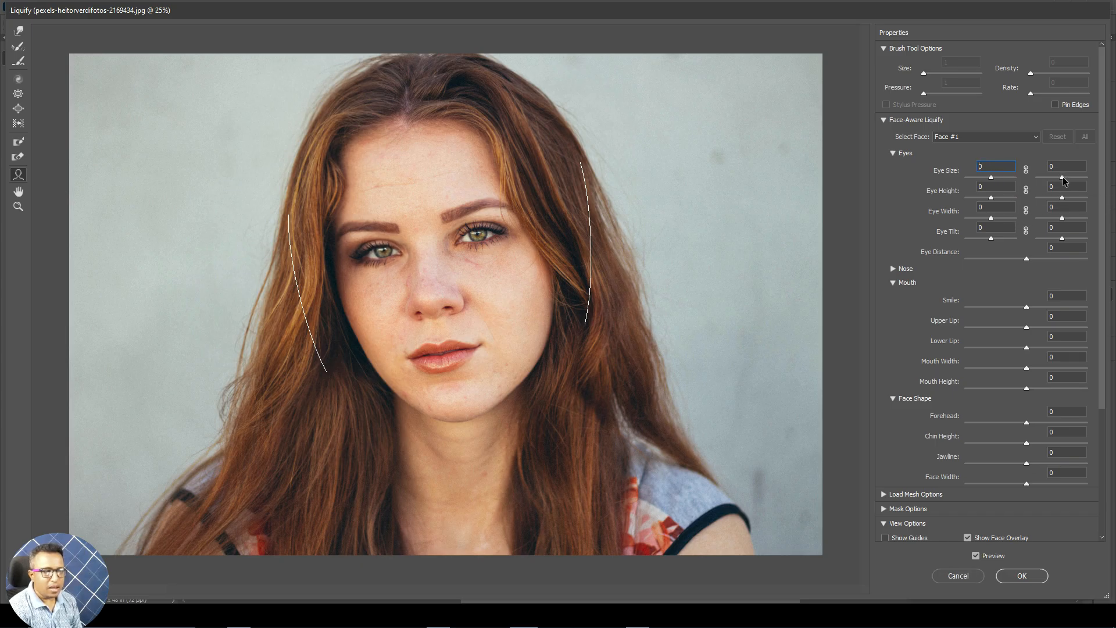
pyautogui.moveTo(1061, 177); pyautogui.dragTo(1088, 181)
pyautogui.write('0')
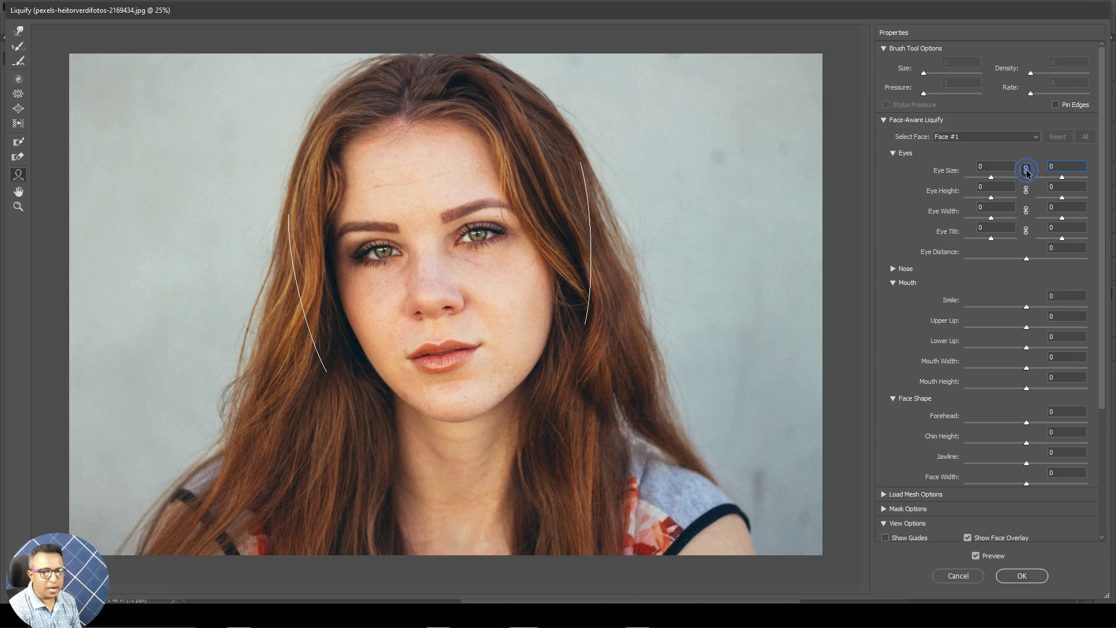
# Link the left and right Eye Size values and set both to 61
pyautogui.moveTo(991, 177); pyautogui.dragTo(1008, 184)
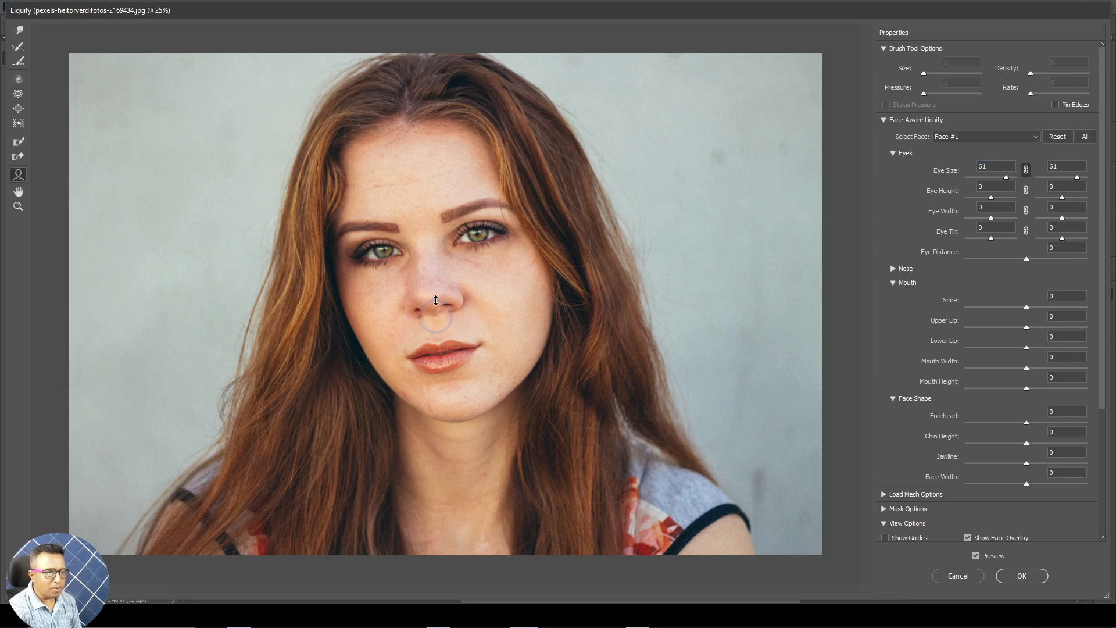
pyautogui.press('alt')
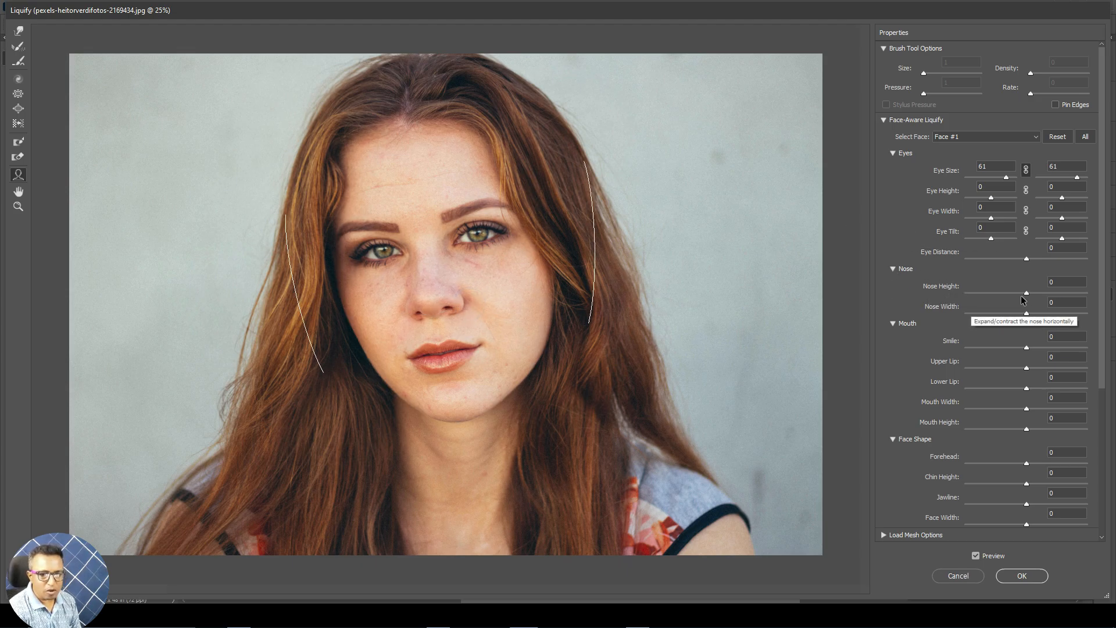
# Reshape the nose by setting Nose Height to 13 and Nose Width to -62
pyautogui.moveTo(1027, 295)
pyautogui.mouseDown()
pyautogui.moveTo(1052, 298)
pyautogui.moveTo(1023, 296)
pyautogui.mouseUp()
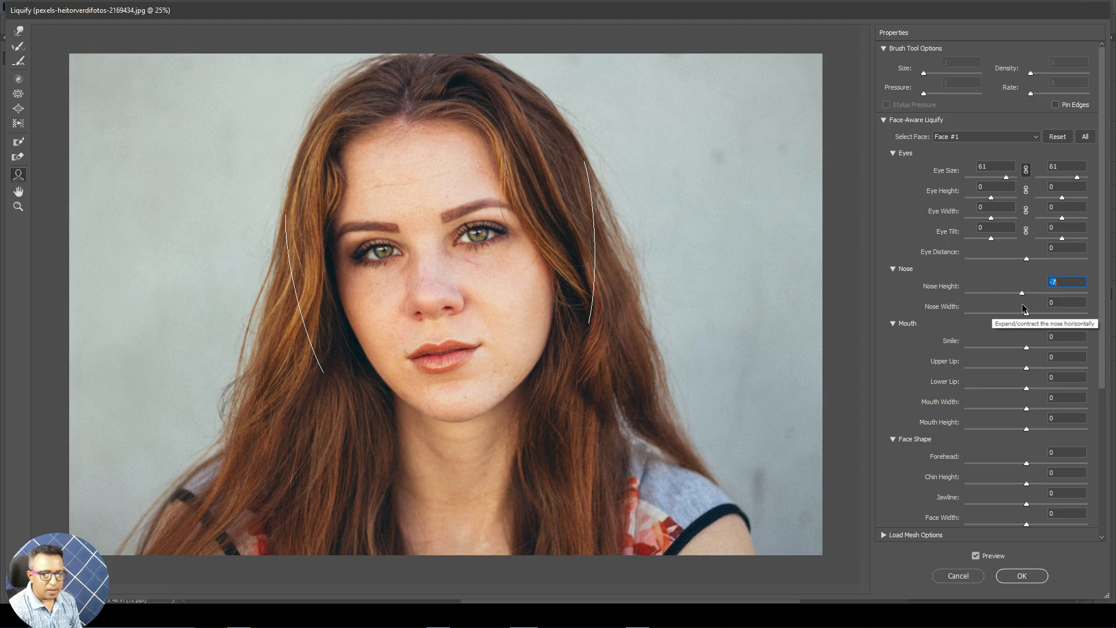
pyautogui.moveTo(1025, 314); pyautogui.dragTo(975, 326)
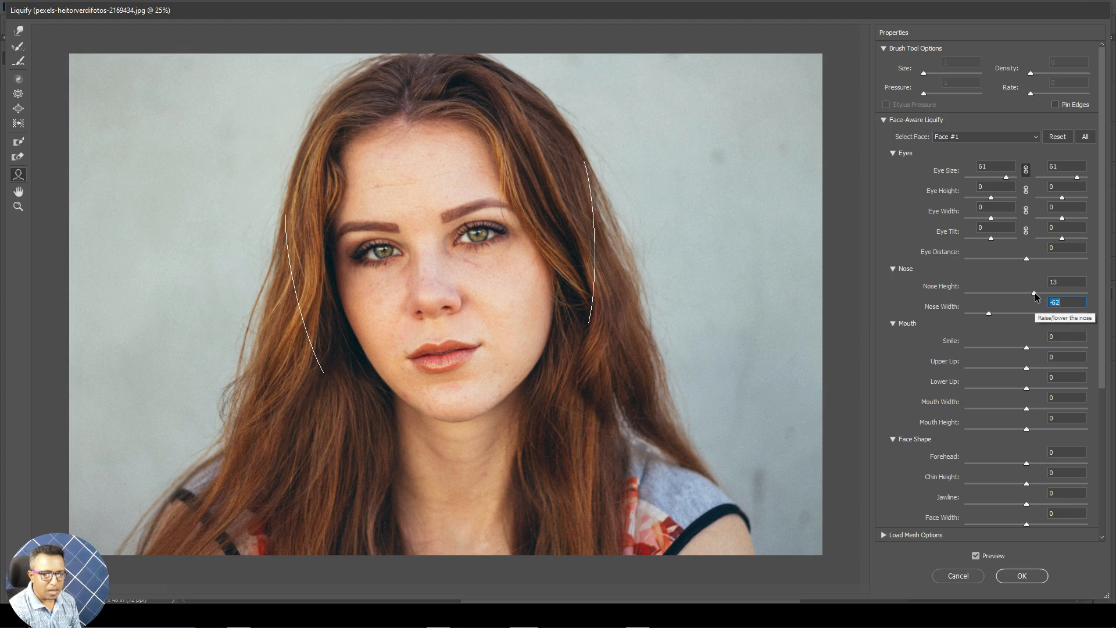
# Set Nose Height to -2 and reshape the mouth with Smile 44, Upper Lip 100, Lower Lip -20 and Mouth Height -73
pyautogui.moveTo(1034, 292); pyautogui.dragTo(1022, 297)
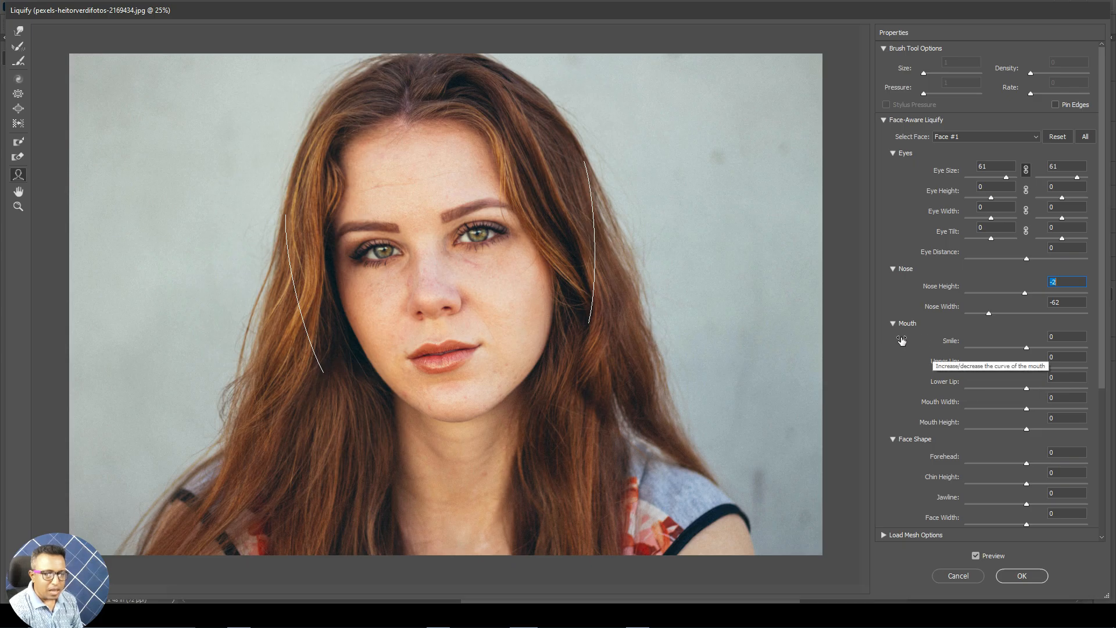
pyautogui.scroll(-1, 1006, 380)
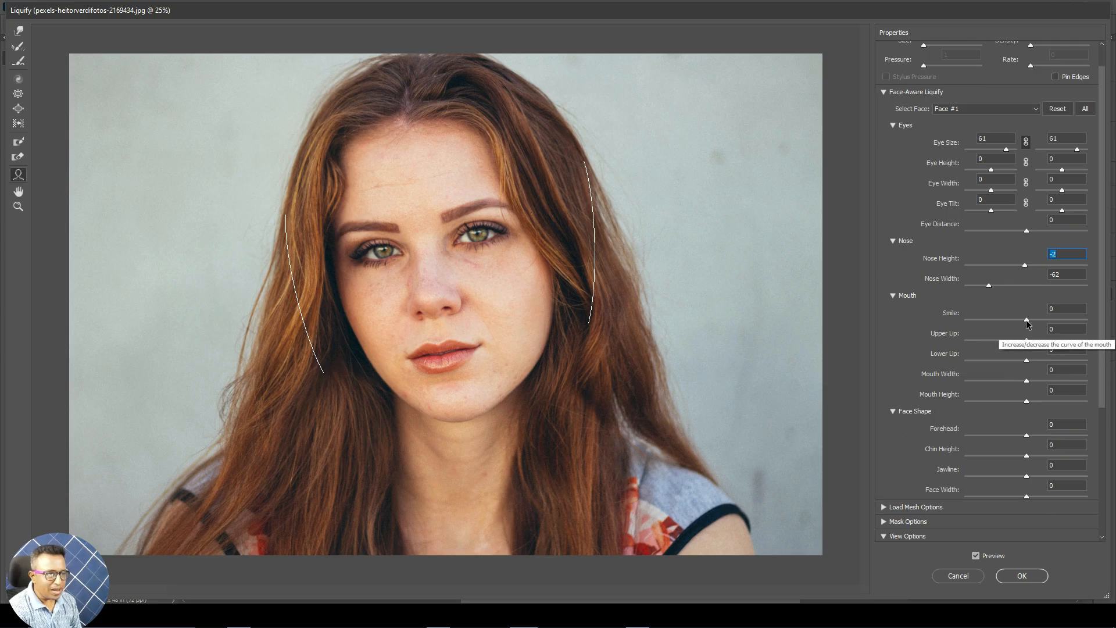
pyautogui.moveTo(1027, 319); pyautogui.dragTo(1050, 322)
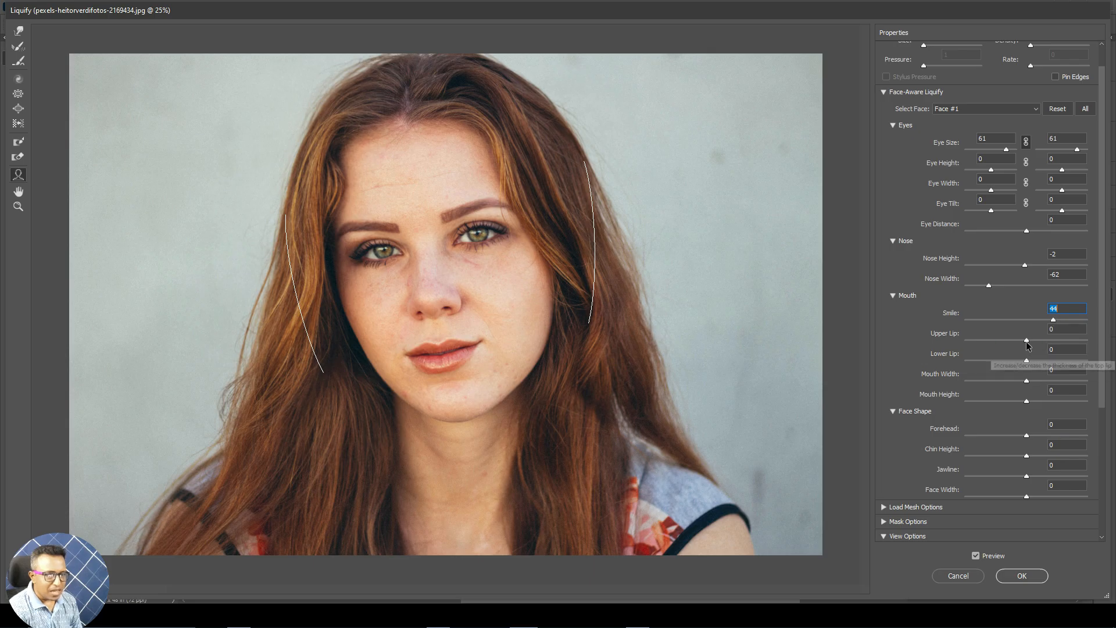
pyautogui.moveTo(1025, 341); pyautogui.dragTo(1097, 347)
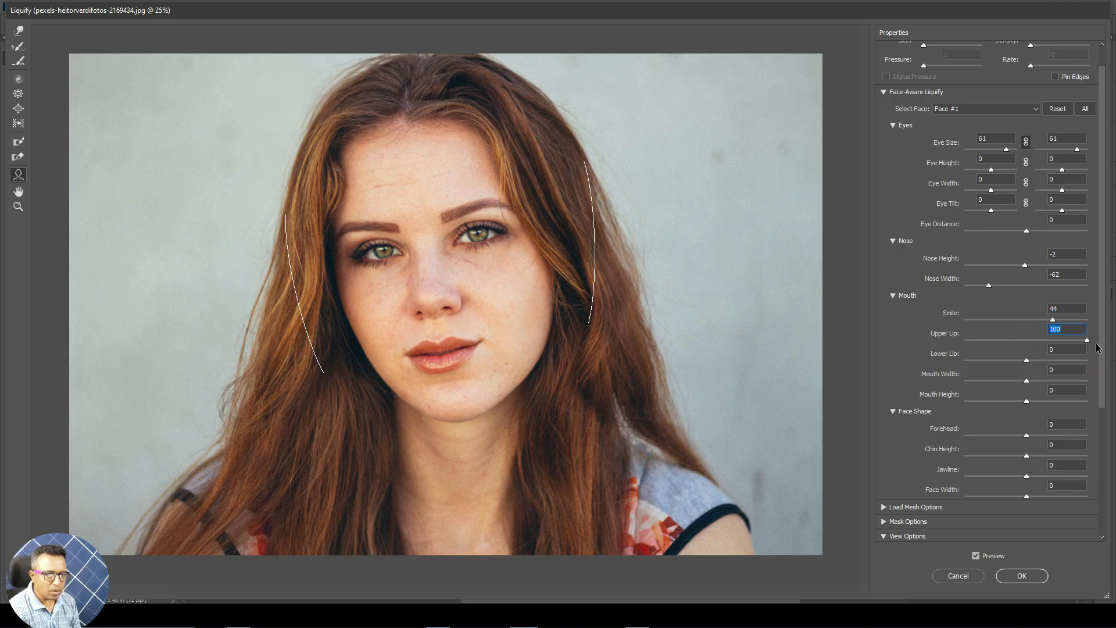
pyautogui.moveTo(1026, 362)
pyautogui.mouseDown()
pyautogui.moveTo(1034, 367)
pyautogui.moveTo(941, 370)
pyautogui.moveTo(1010, 369)
pyautogui.mouseUp()
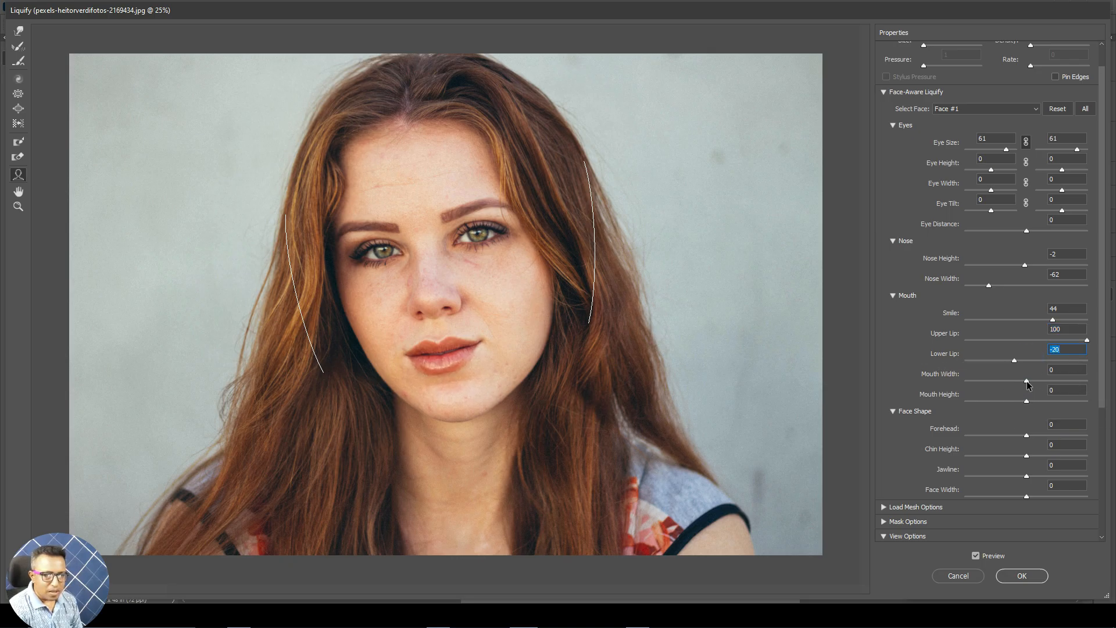
pyautogui.click(1026, 383)
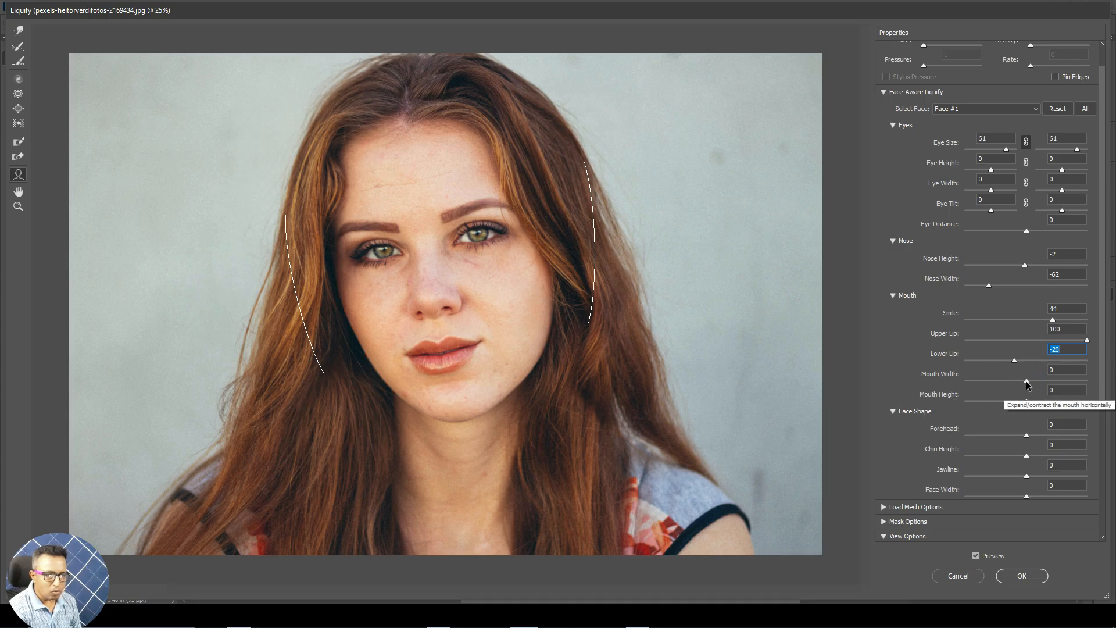
pyautogui.moveTo(1027, 381)
pyautogui.mouseDown()
pyautogui.moveTo(1088, 383)
pyautogui.moveTo(957, 388)
pyautogui.moveTo(1048, 382)
pyautogui.moveTo(1026, 381)
pyautogui.mouseUp()
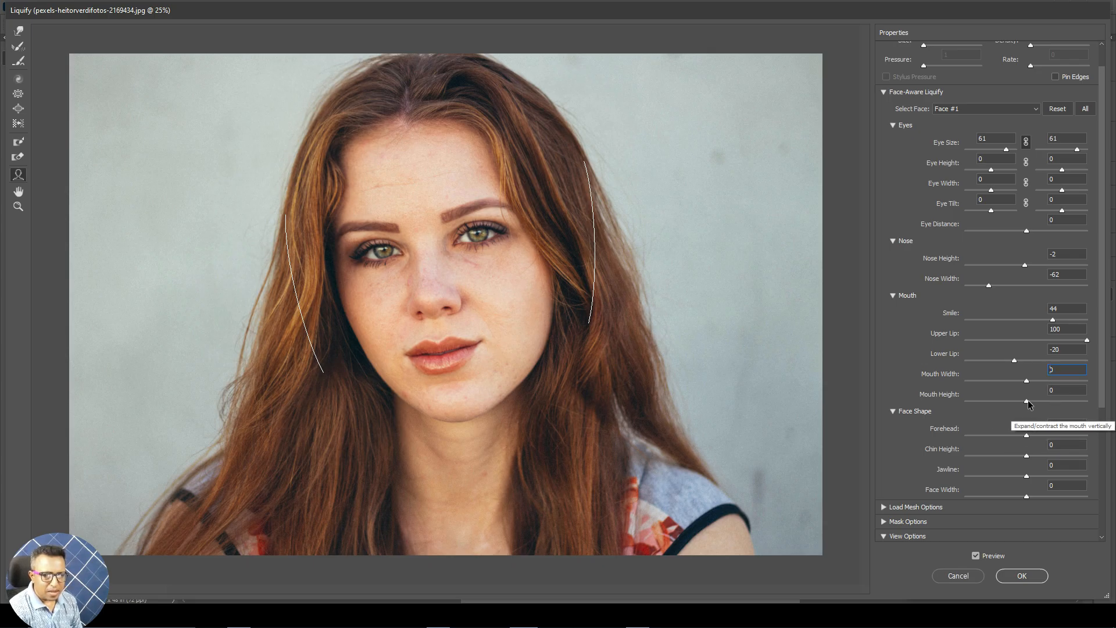
pyautogui.moveTo(1026, 402); pyautogui.dragTo(966, 408)
pyautogui.moveTo(958, 405)
pyautogui.mouseDown()
pyautogui.moveTo(1012, 403)
pyautogui.moveTo(980, 408)
pyautogui.mouseUp()
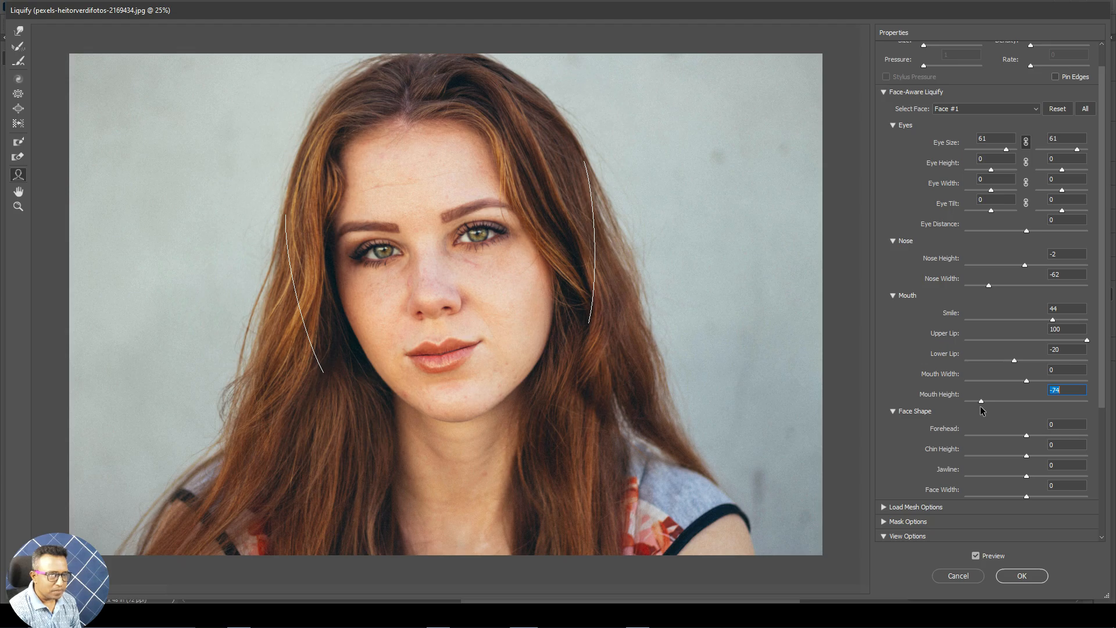
# Set Forehead to -49, Chin Height to -8, Jawline to -26 and Face Width to -11, and apply the Liquify filter
pyautogui.scroll(-3, 981, 409)
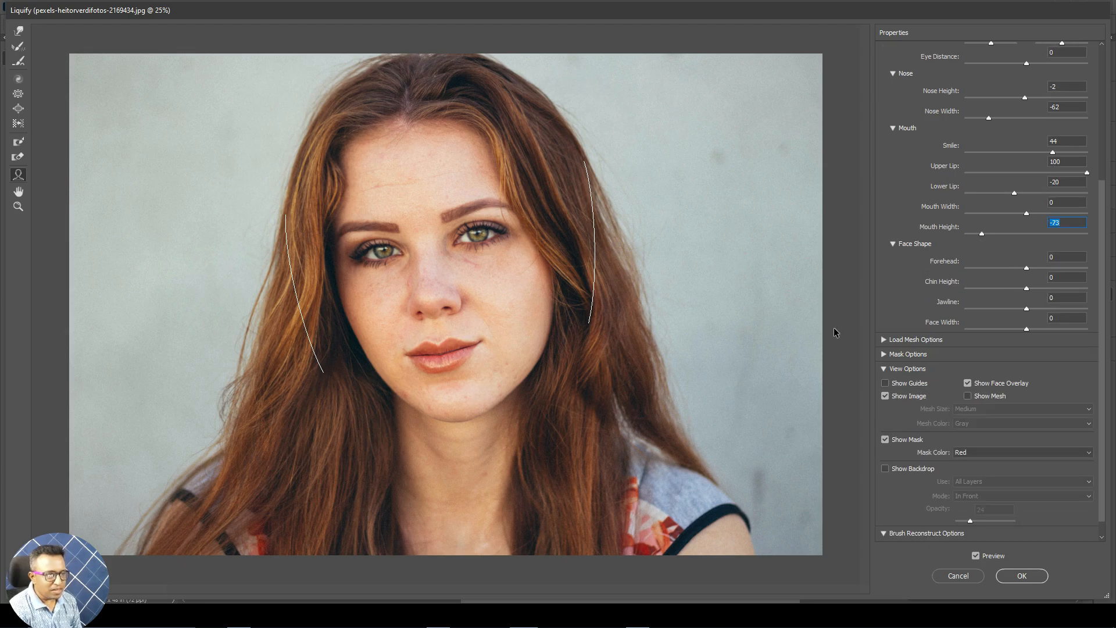
pyautogui.moveTo(1026, 268); pyautogui.dragTo(1084, 268)
pyautogui.moveTo(1003, 283); pyautogui.dragTo(1021, 330)
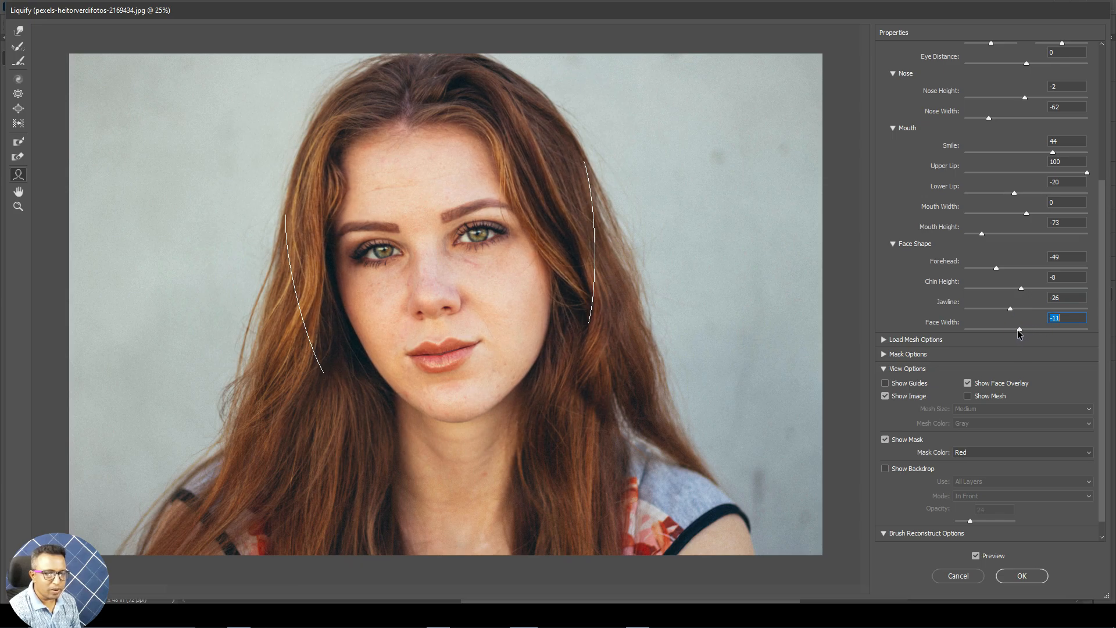
pyautogui.click(1024, 575)
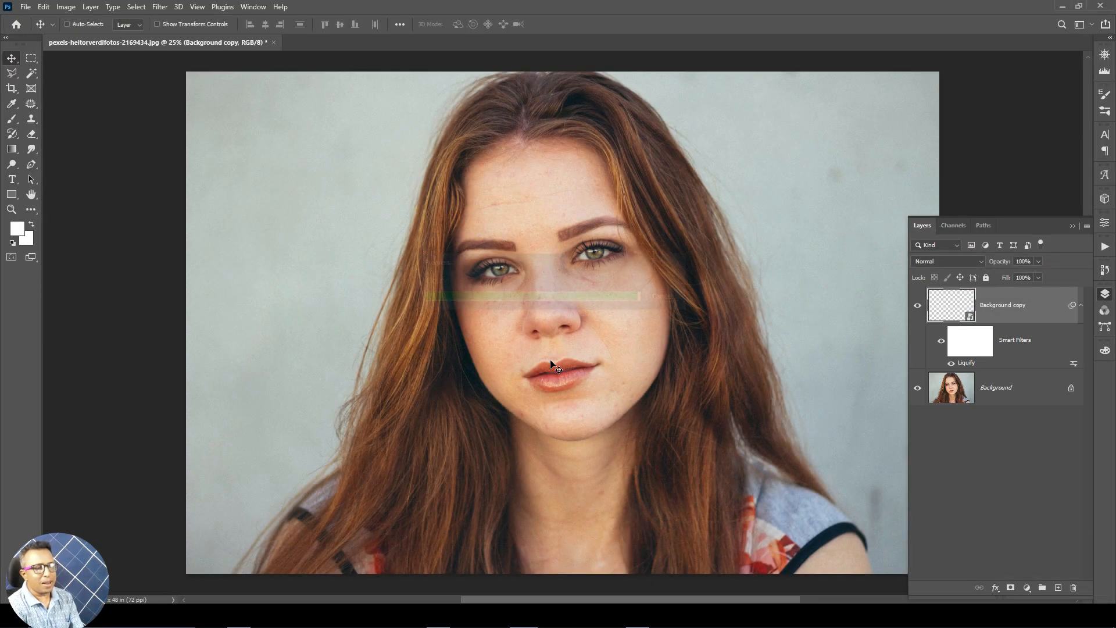
# Toggle the visibility of the Background copy layer to compare the portrait before and after the Liquify changes
pyautogui.click(916, 309)
pyautogui.click(917, 309)
pyautogui.click(916, 310)
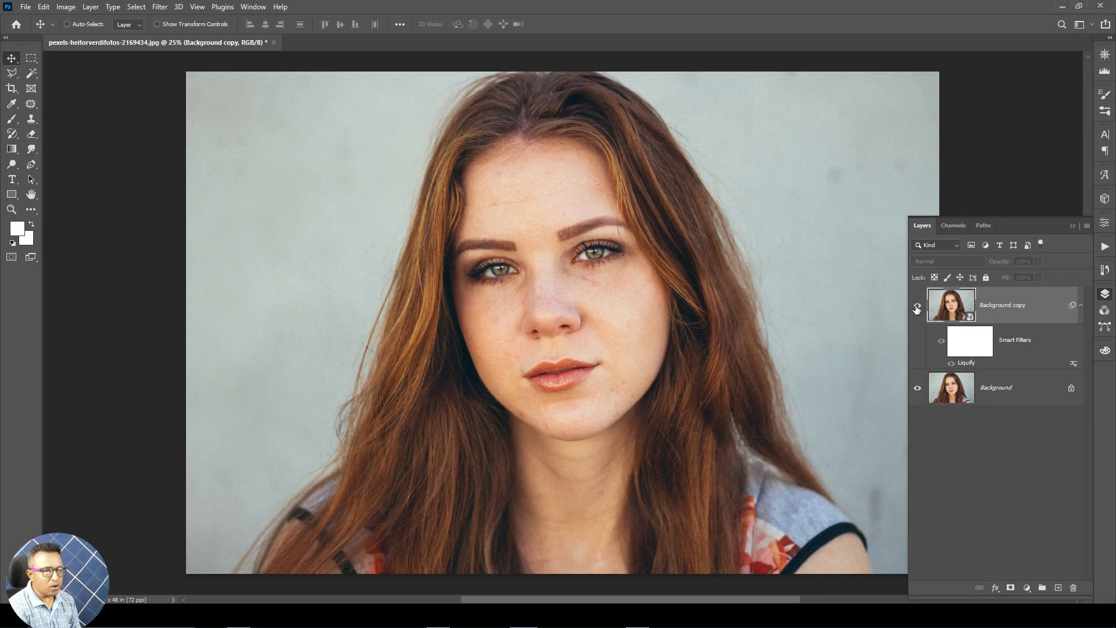
pyautogui.click(917, 309)
pyautogui.click(917, 309)
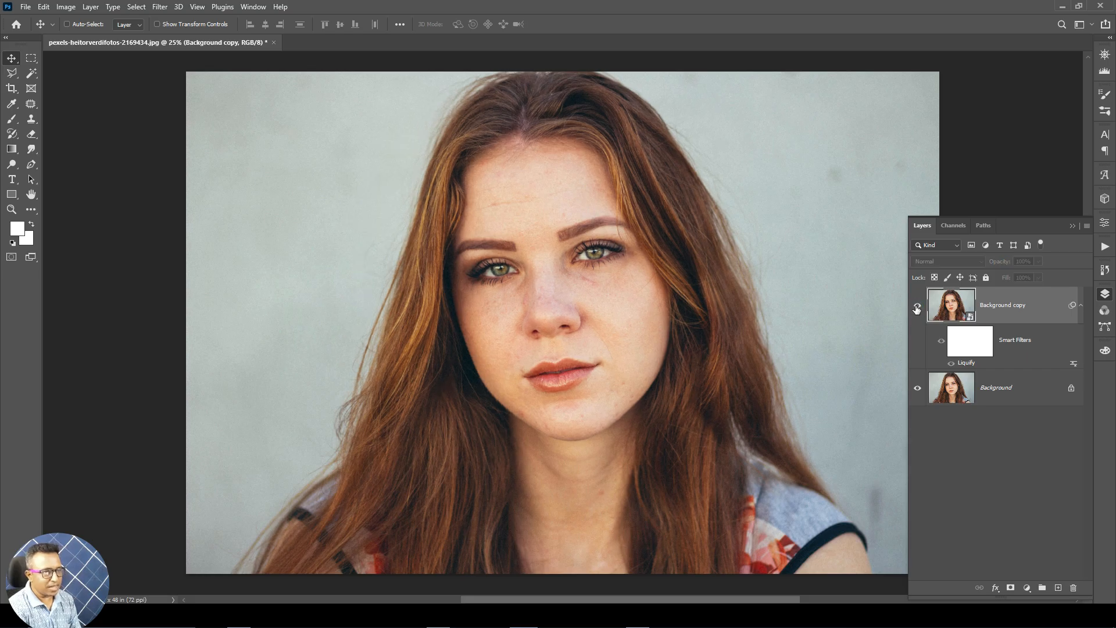
pyautogui.click(917, 309)
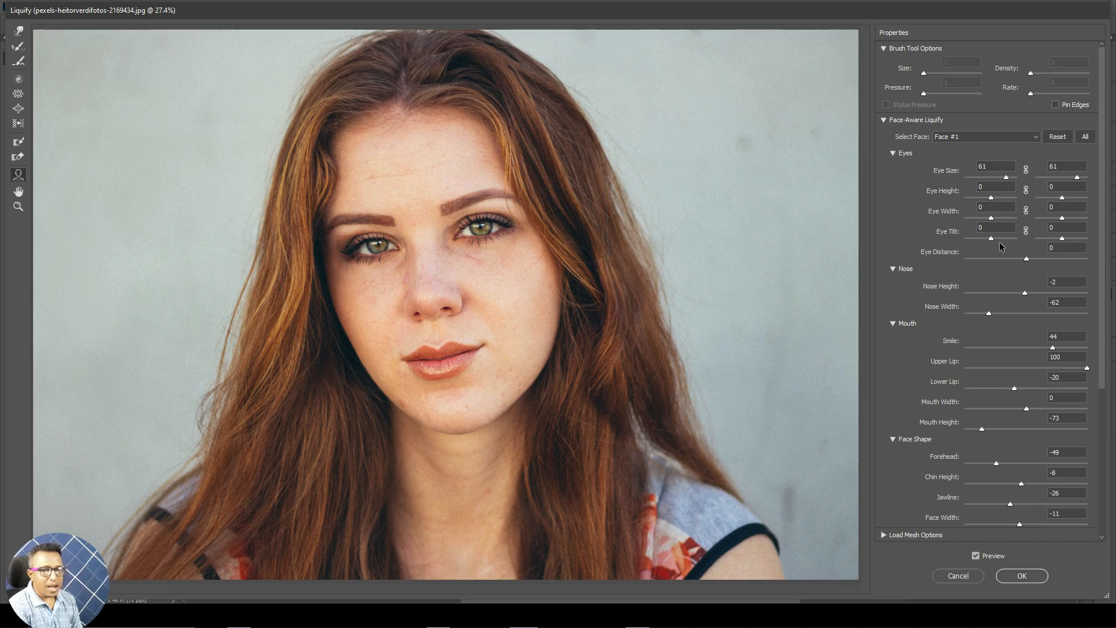
# Link the left and right Eye Size values, set both to -20, and apply the edited Liquify filter
pyautogui.moveTo(1006, 177); pyautogui.dragTo(990, 181)
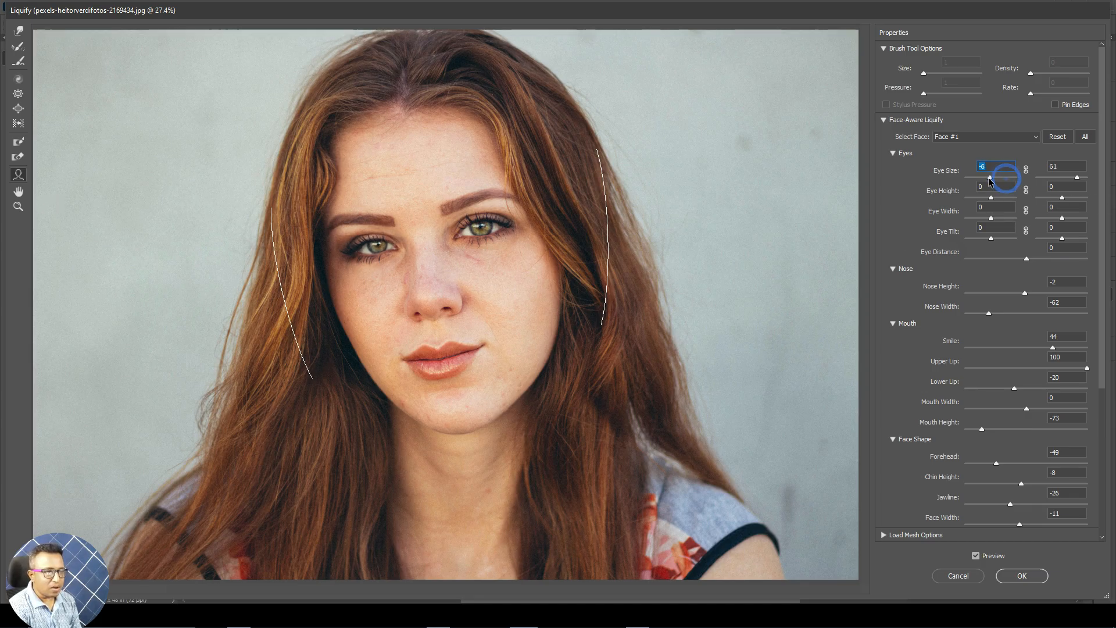
pyautogui.click(1026, 170)
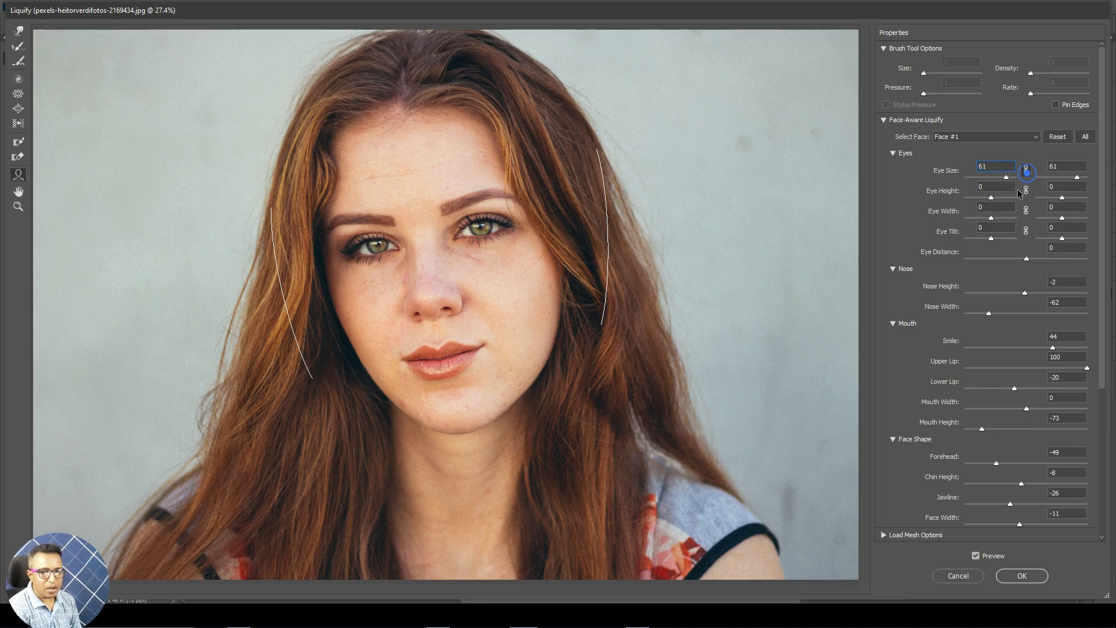
pyautogui.moveTo(1006, 179); pyautogui.dragTo(986, 182)
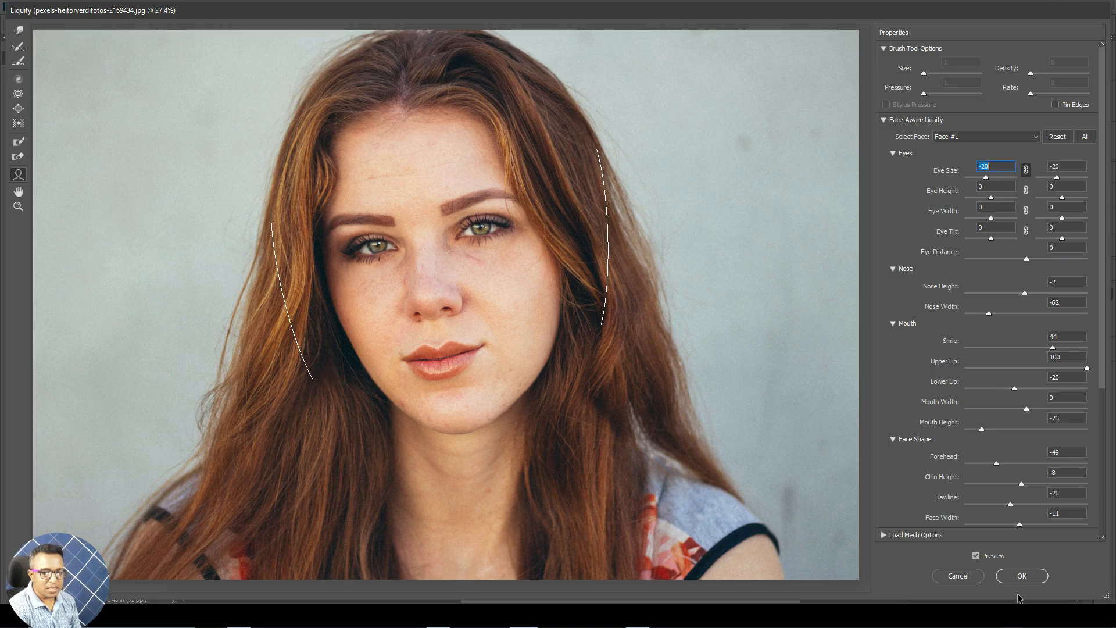
pyautogui.click(1021, 576)
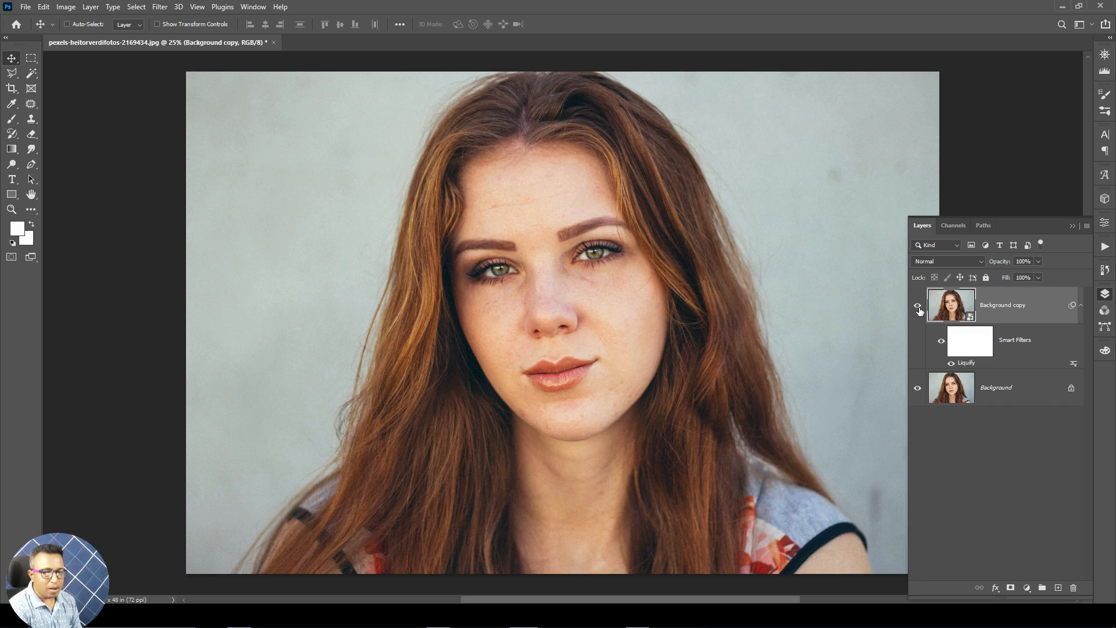
# Compare the revised face with the original by repeatedly hiding and showing the Background copy layer
pyautogui.click(917, 307)
pyautogui.click(918, 307)
pyautogui.click(917, 306)
pyautogui.click(918, 306)
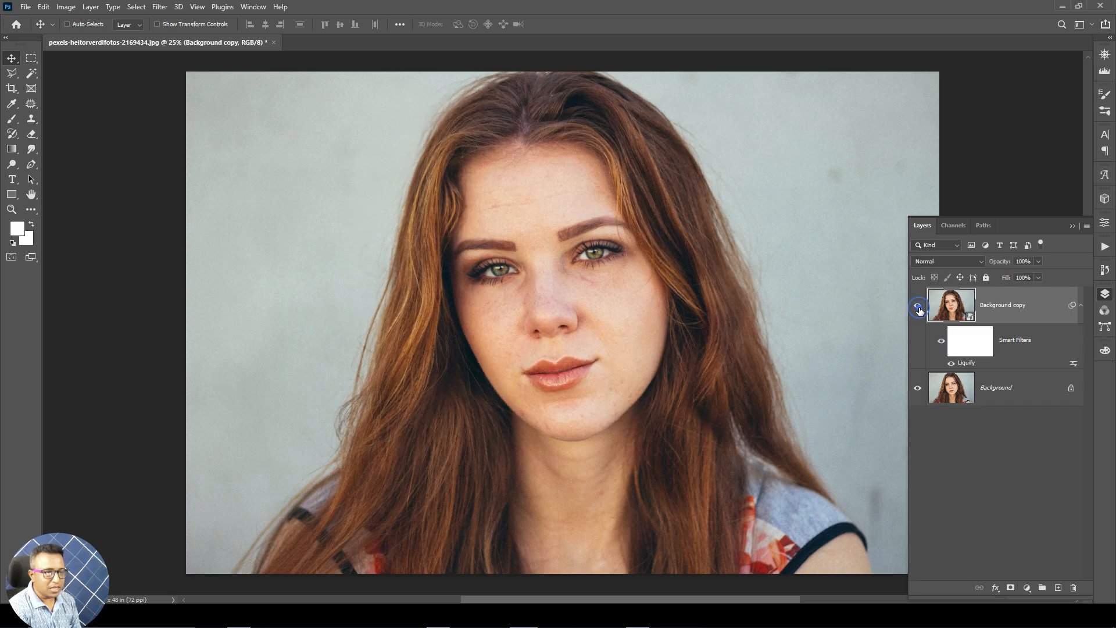
pyautogui.click(917, 306)
pyautogui.click(918, 306)
pyautogui.click(917, 306)
pyautogui.click(917, 307)
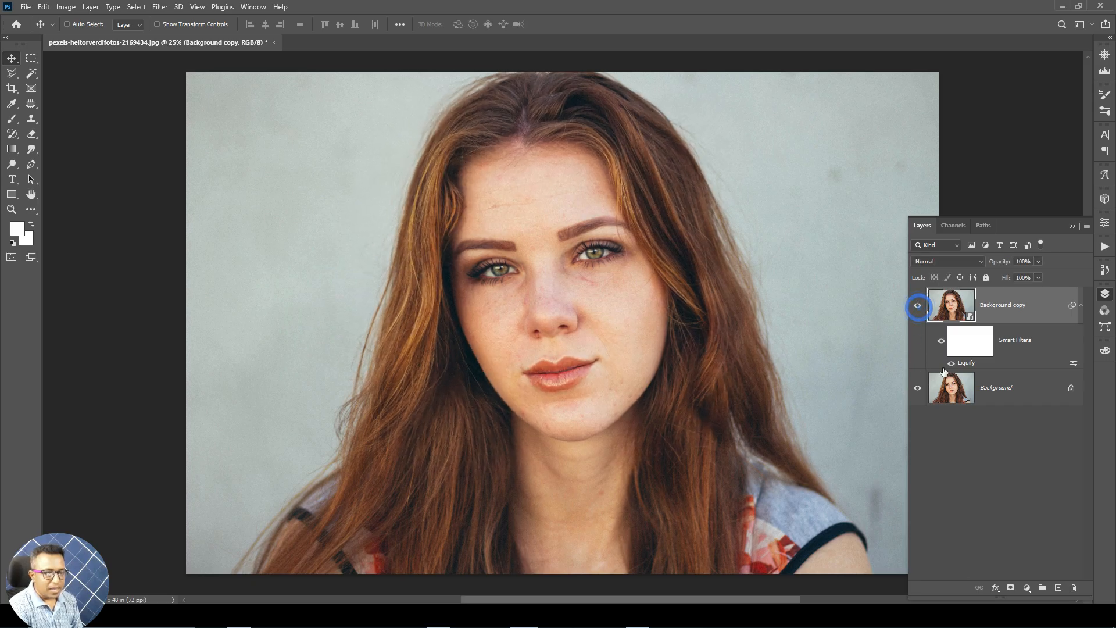